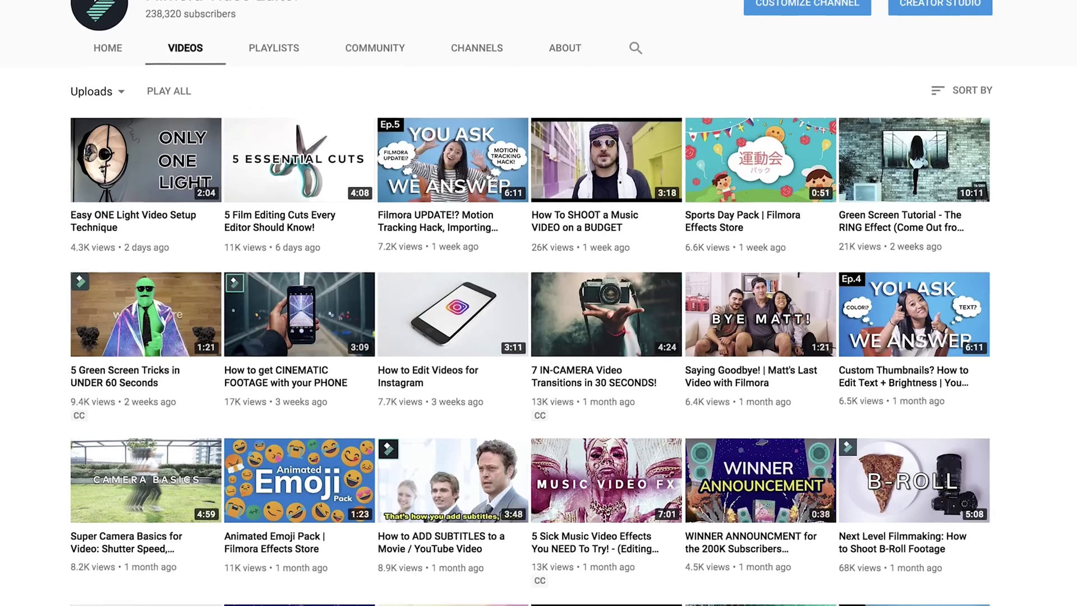
Place the 'thering' brick-wall clip on the video track and open its Crop and Zoom settings
scroll(538, 303, down, 5)
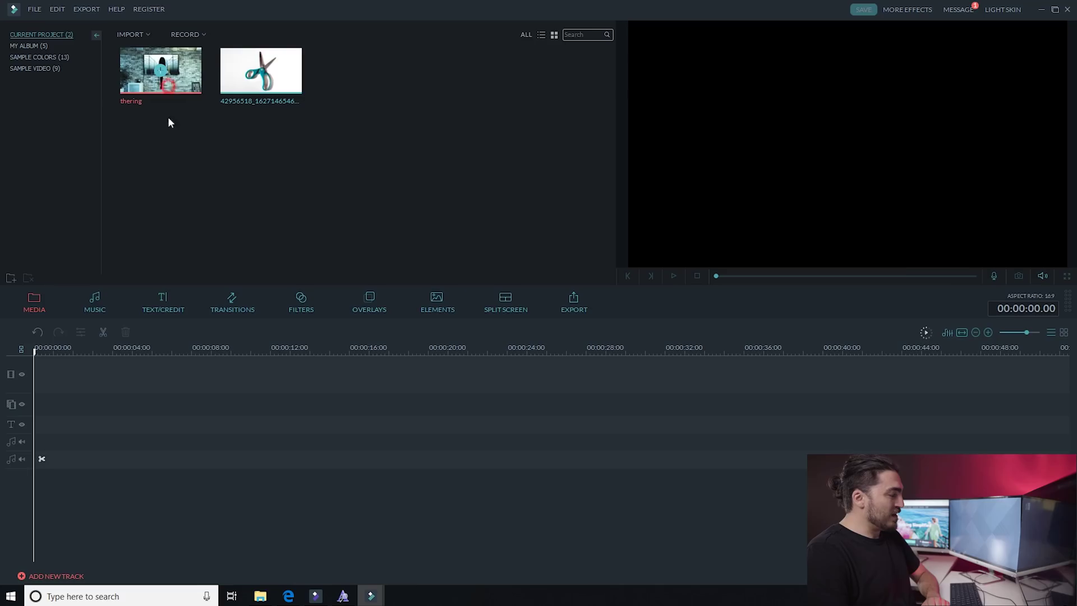
drag(161, 73, 89, 387)
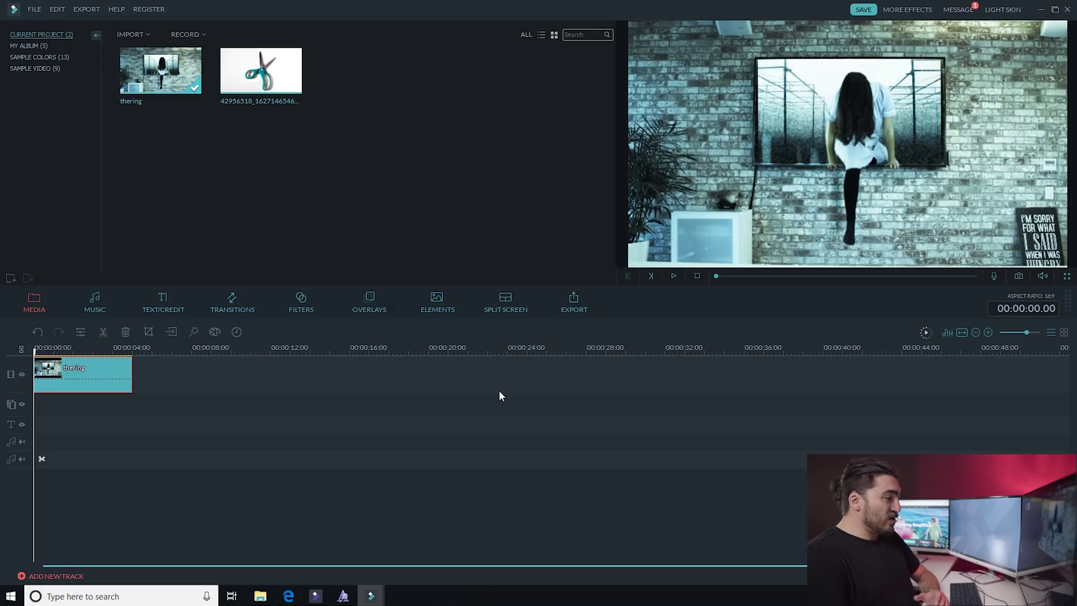
click(148, 331)
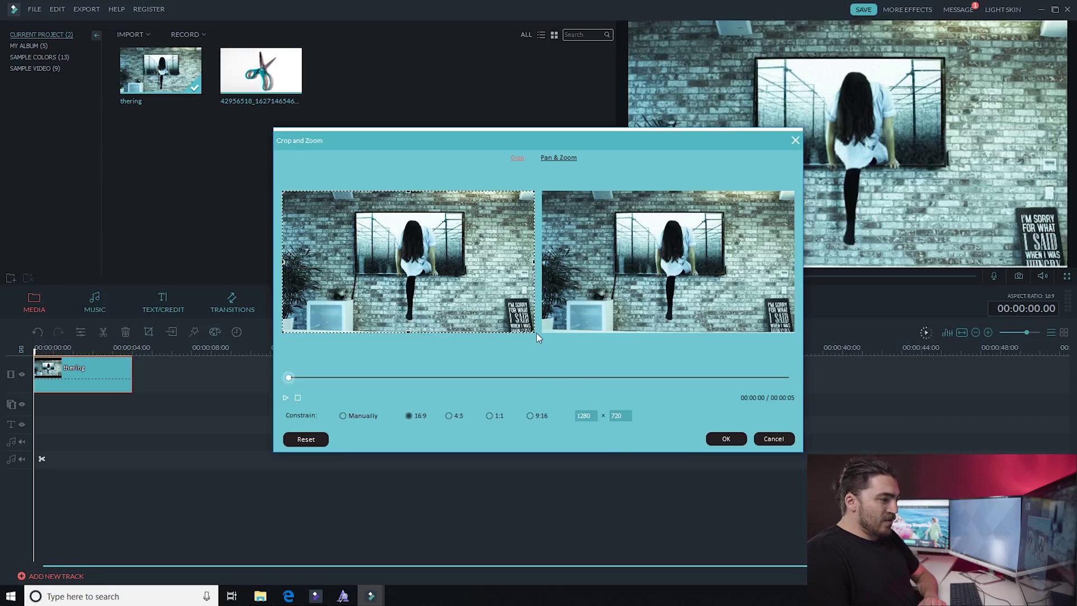
Crop the 'thering' clip to a centred 16:9 area of 1131 × 636 around the window
drag(535, 333, 508, 317)
mouse_move(403, 261)
mouse_down()
mouse_move(419, 262)
mouse_move(419, 273)
mouse_up()
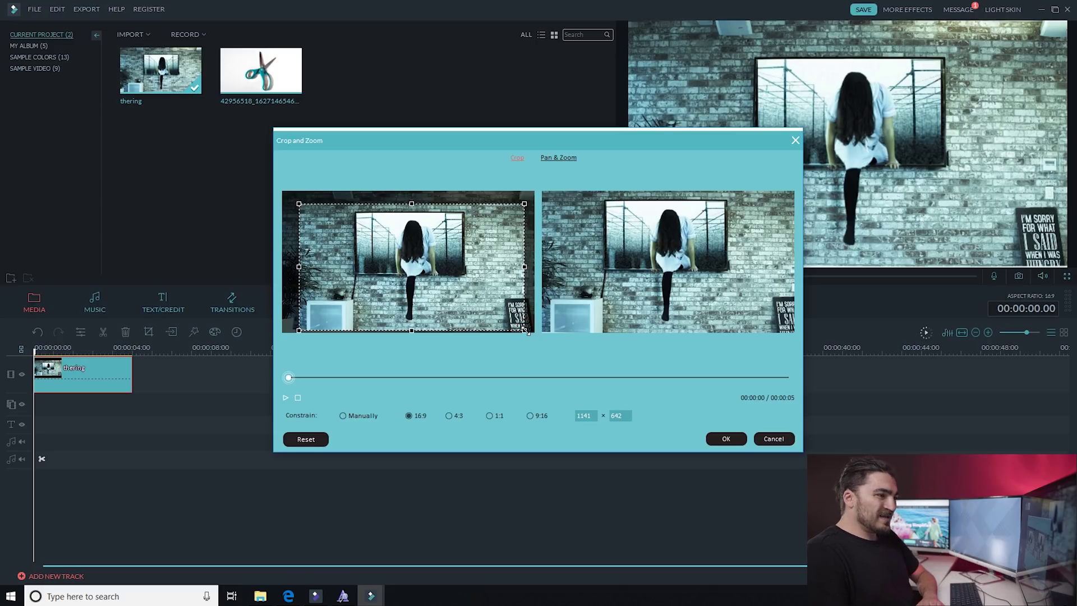
drag(526, 331, 523, 330)
drag(483, 299, 483, 295)
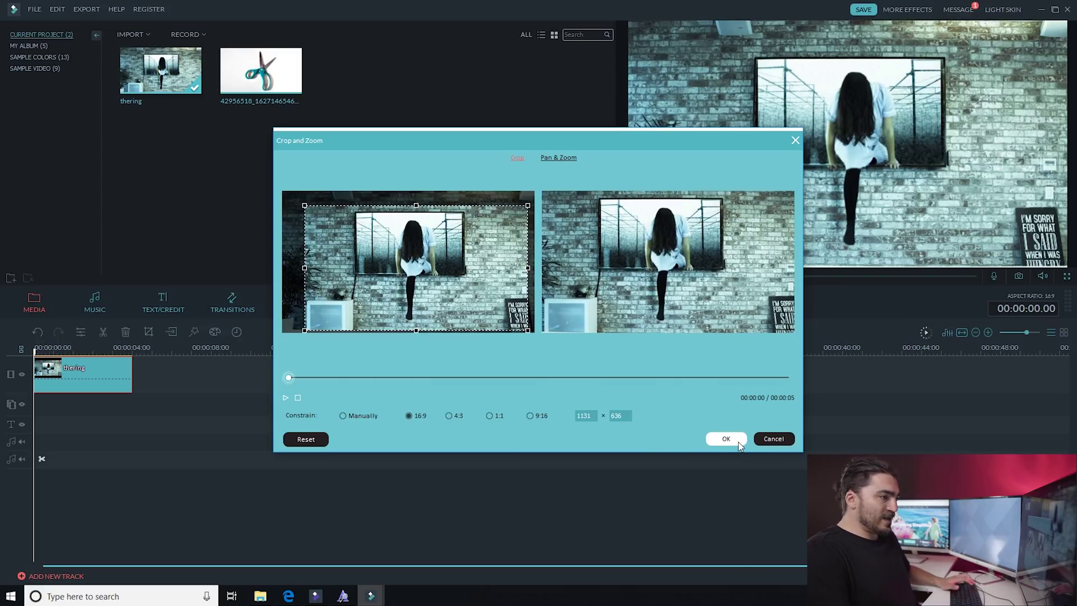
click(738, 442)
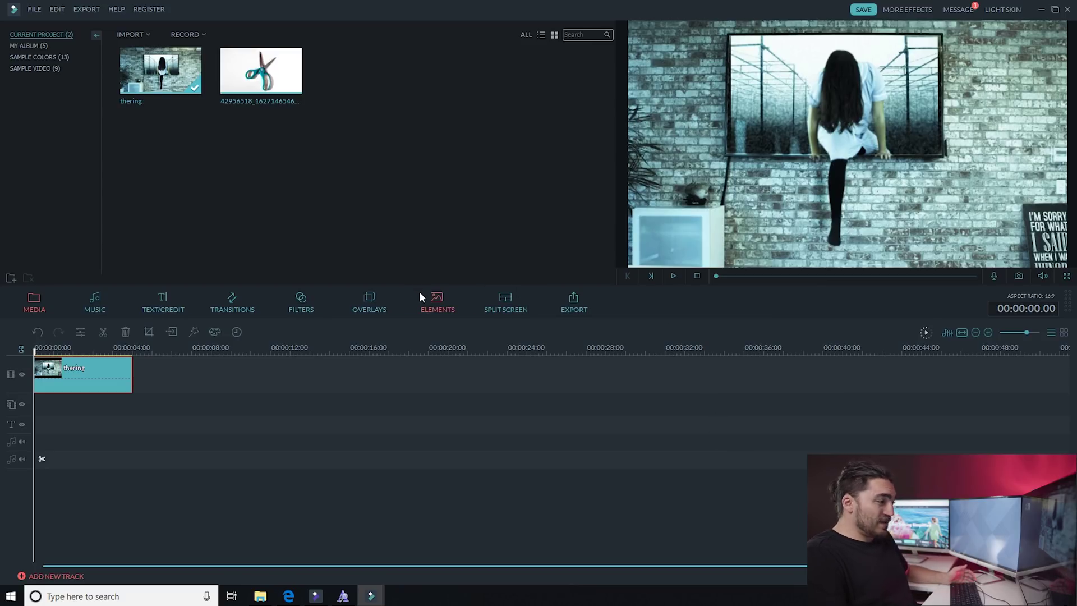
Apply the VignetteRadius filter, found by searching 'vign', over the Ring clip, then show the Titles library
click(318, 295)
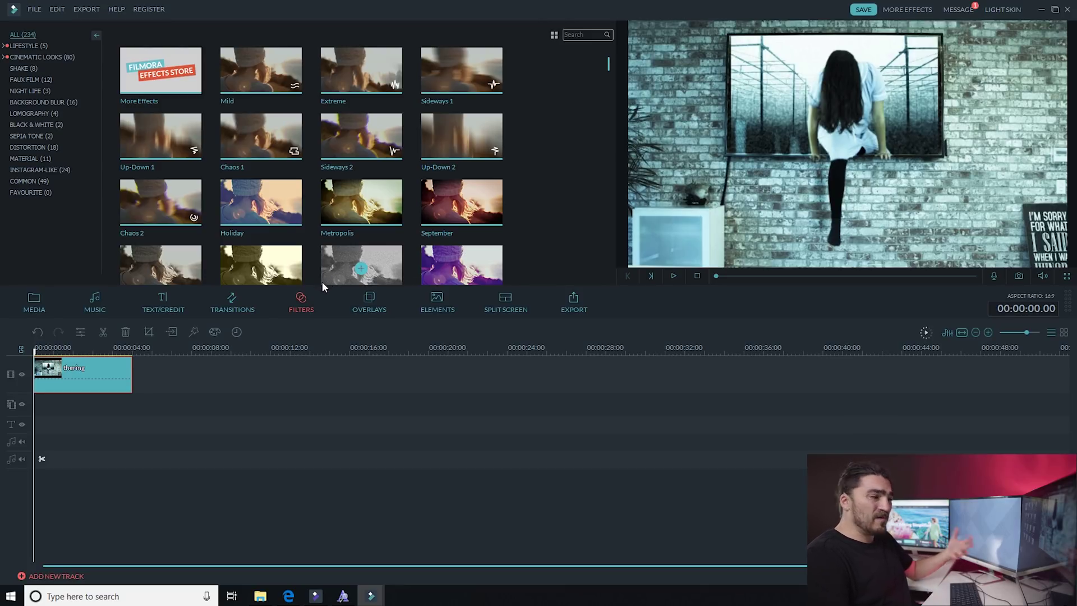
drag(607, 62, 613, 73)
scroll(613, 75, up, 3)
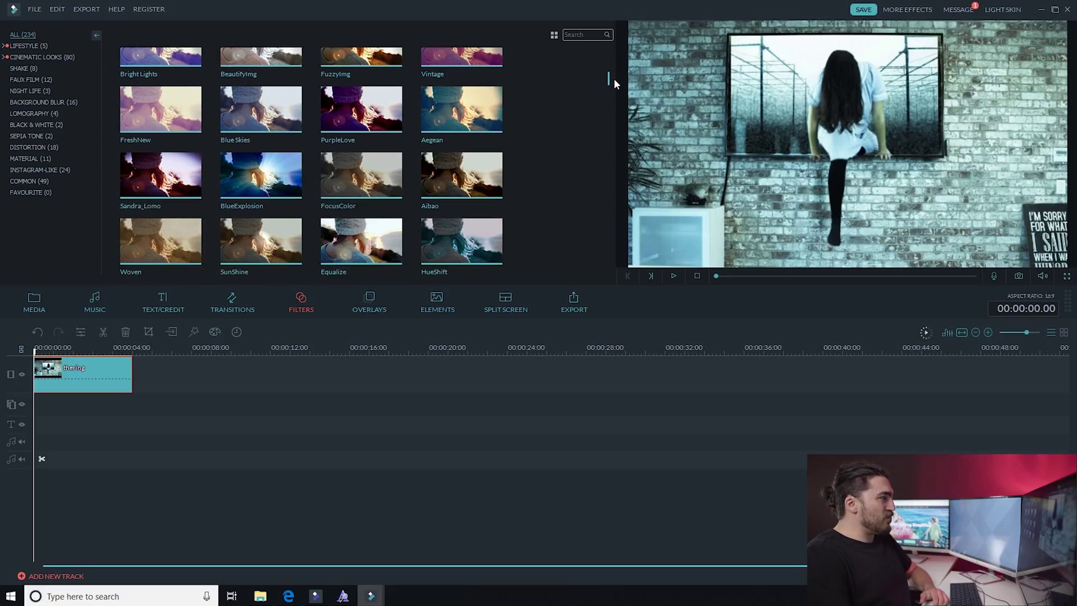
click(610, 37)
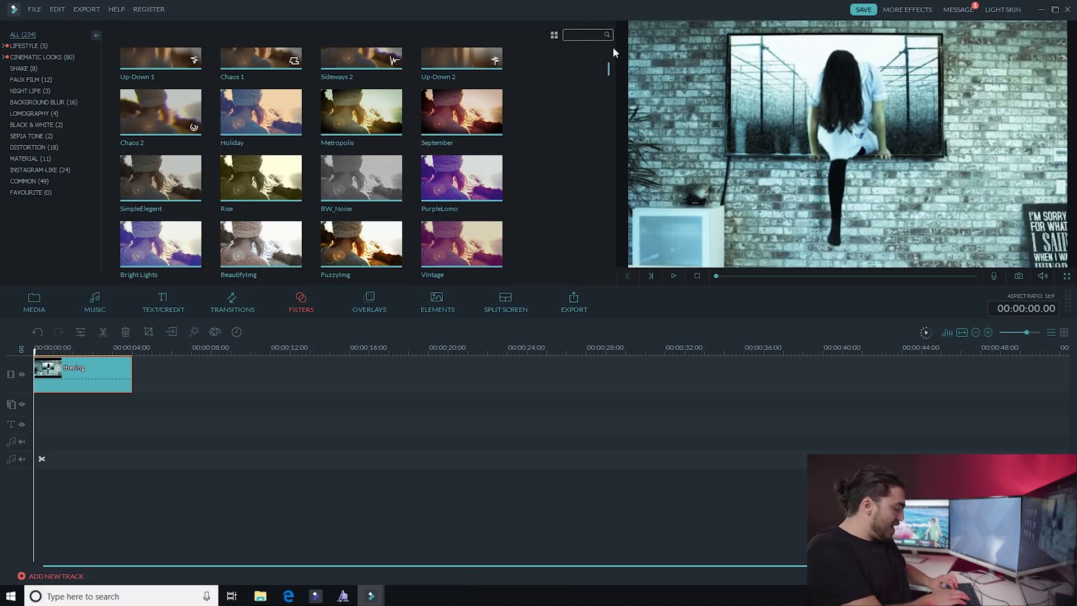
text(vign)
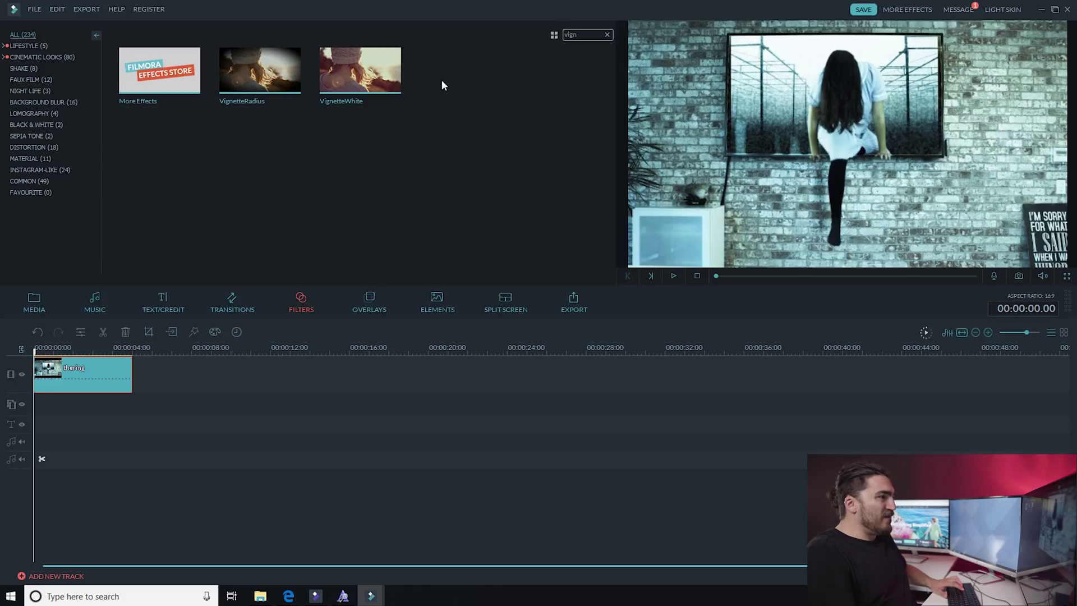
drag(285, 96, 40, 400)
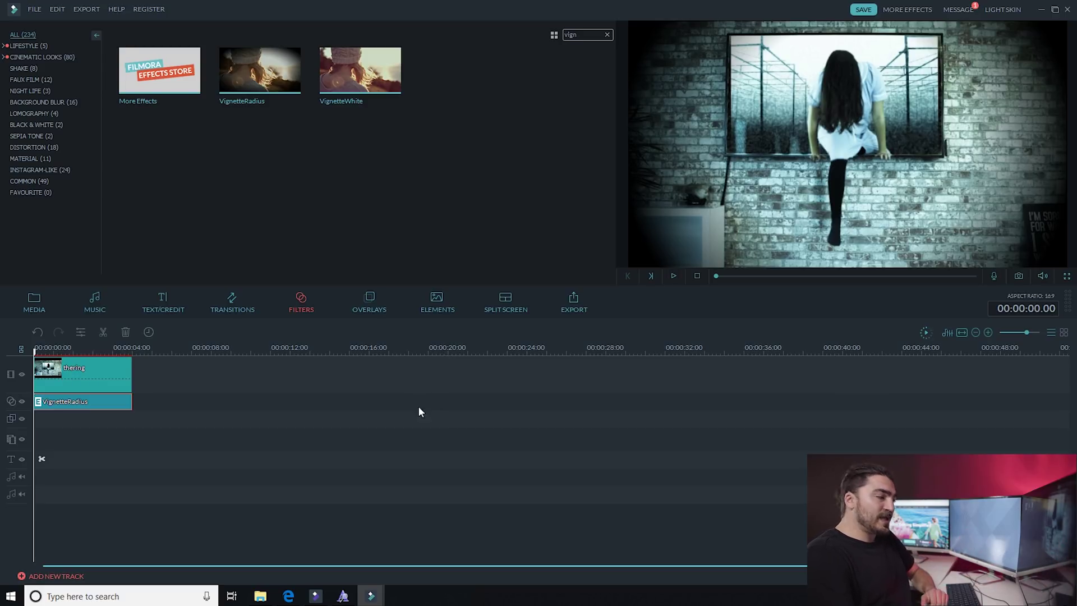
click(193, 306)
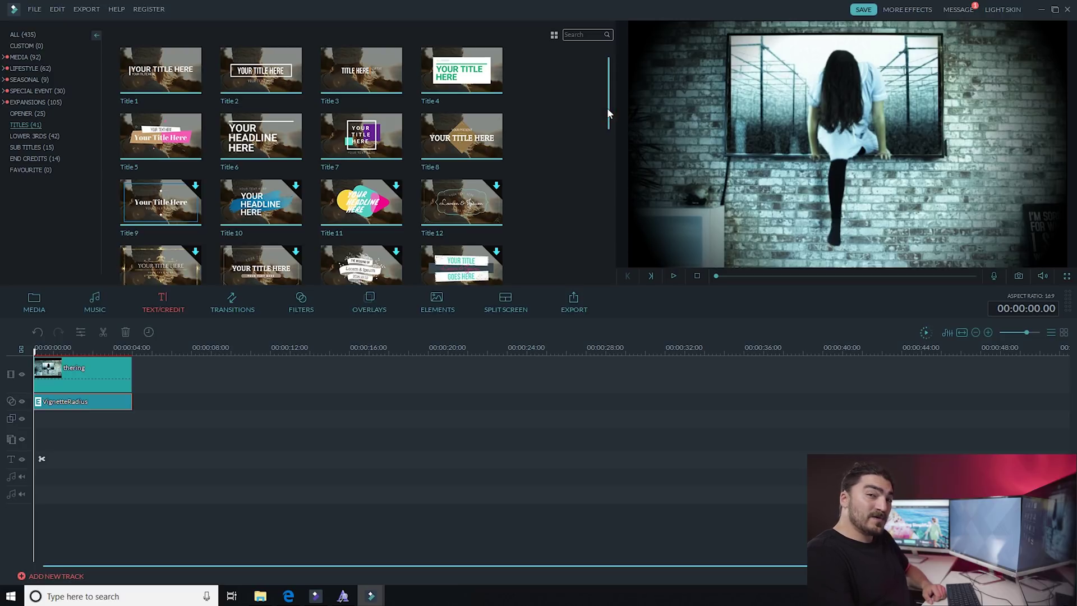
Drop Title 41 onto the title track above the Ring clip and open its Lorem ipsum text
drag(607, 108, 601, 260)
click(181, 257)
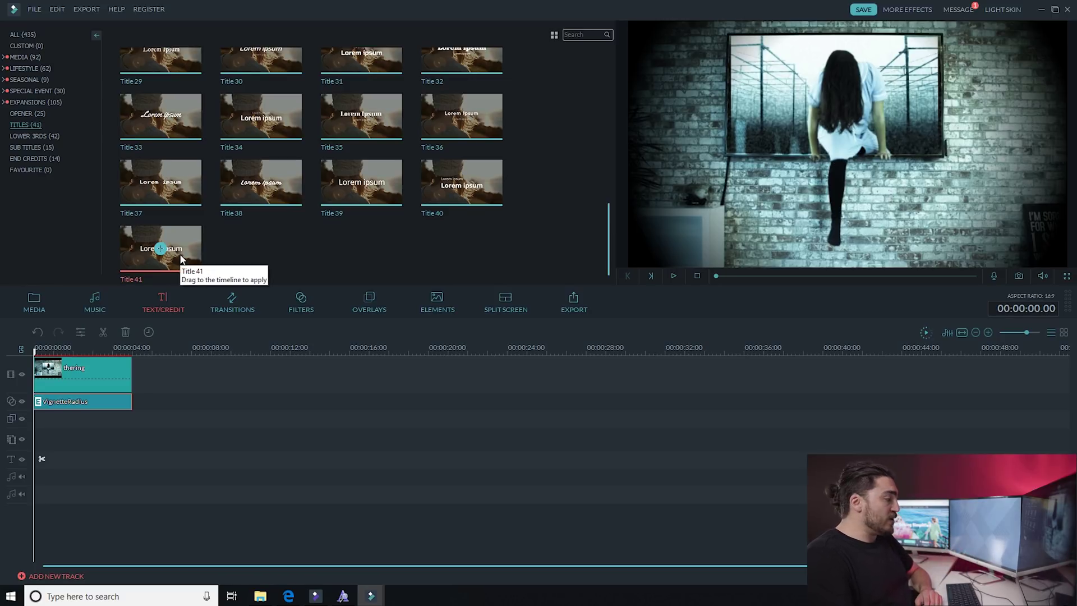
drag(181, 257, 42, 436)
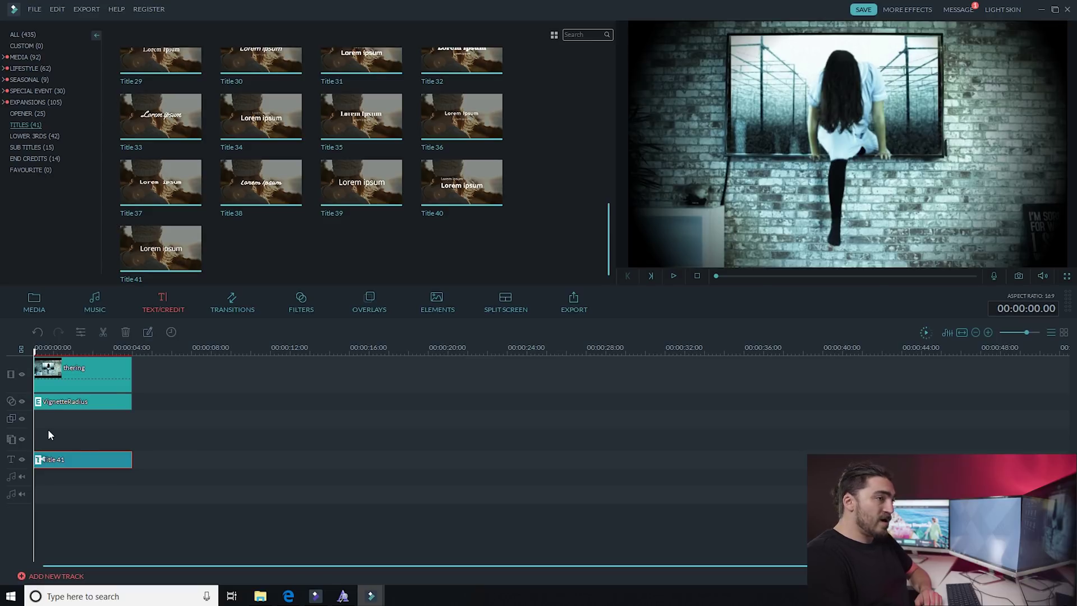
double_click(80, 463)
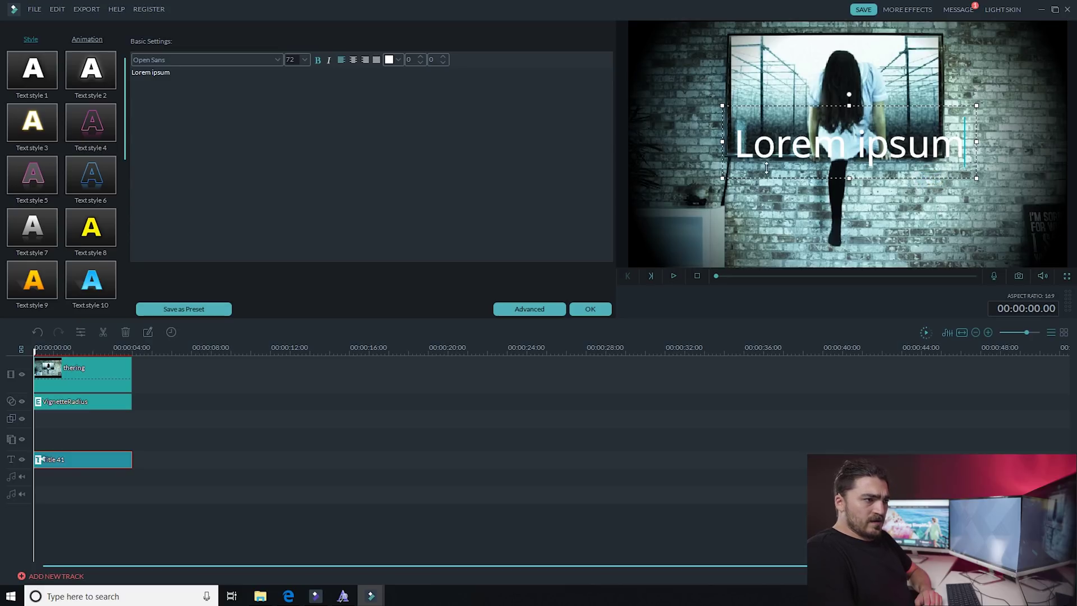
Move the title lower over the brick wall and replace Lorem ipsum with 'The Ring Effect'
drag(748, 180, 738, 240)
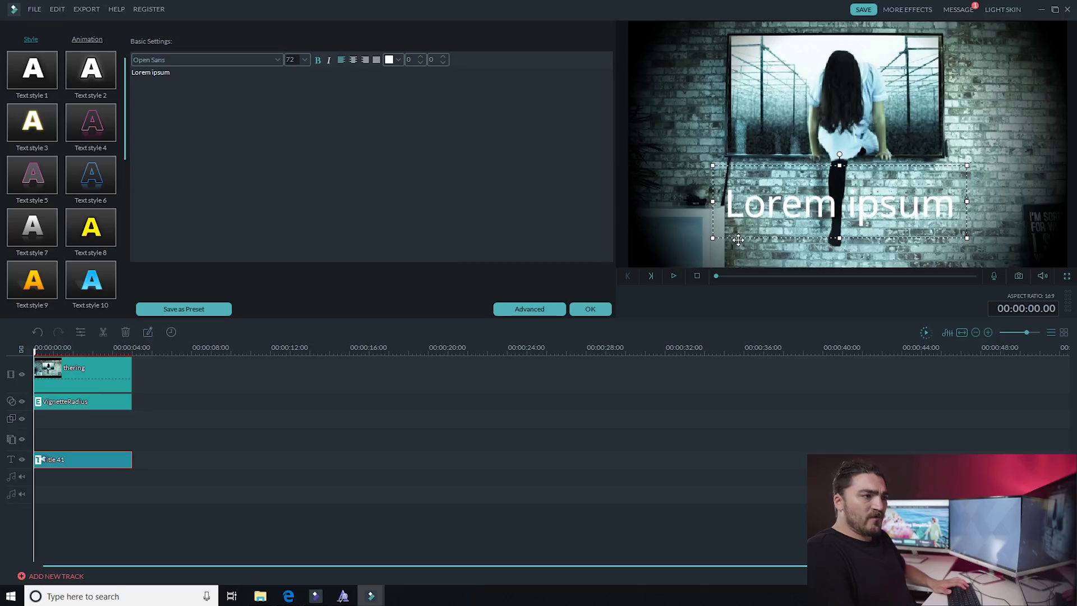
key(ctrl+a)
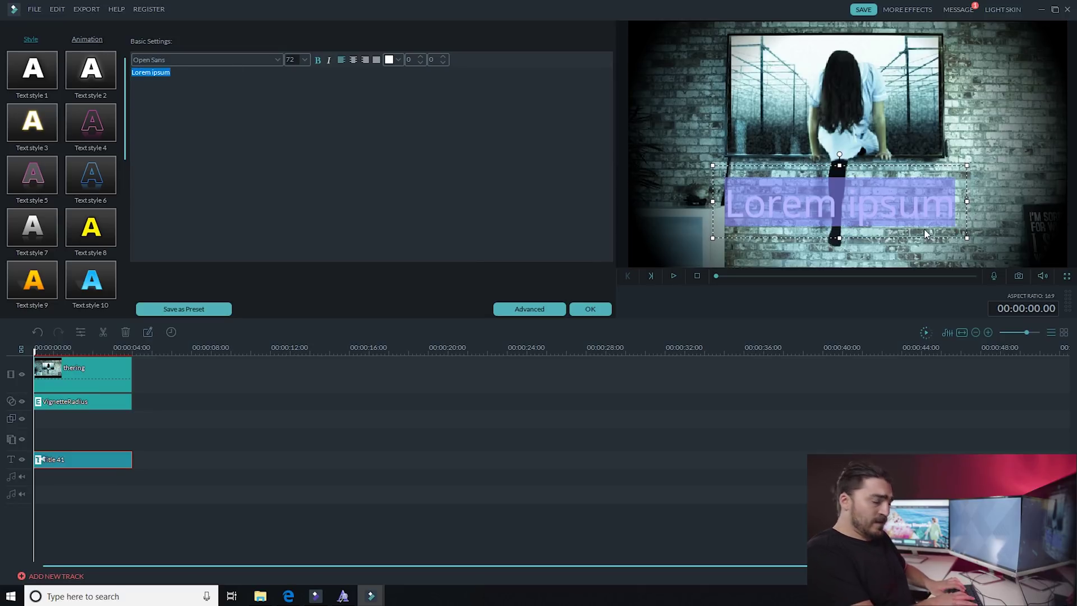
key(BackSpace)
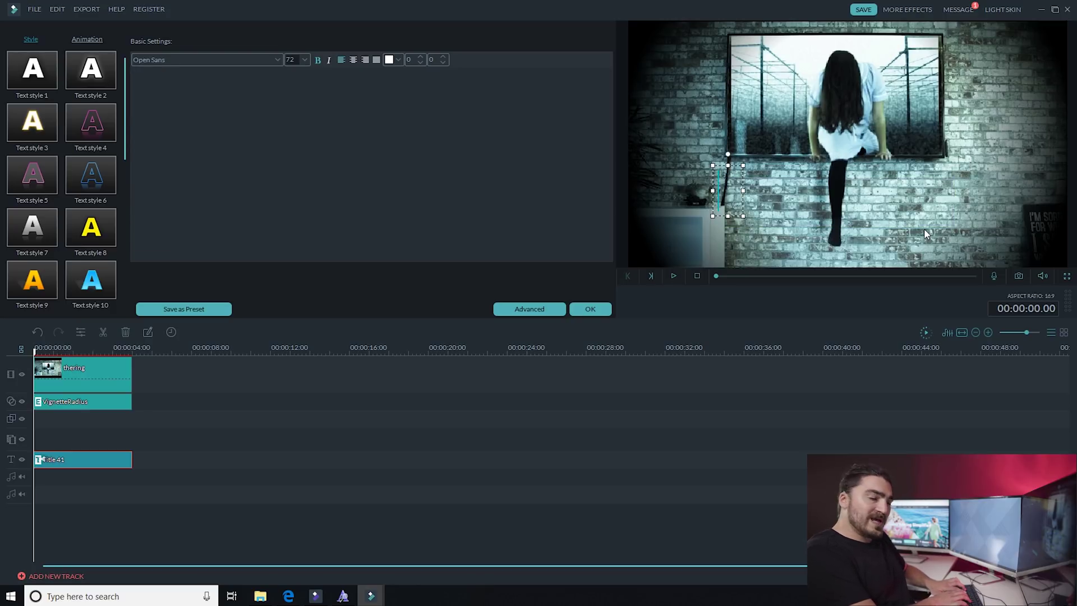
text(The Ring E)
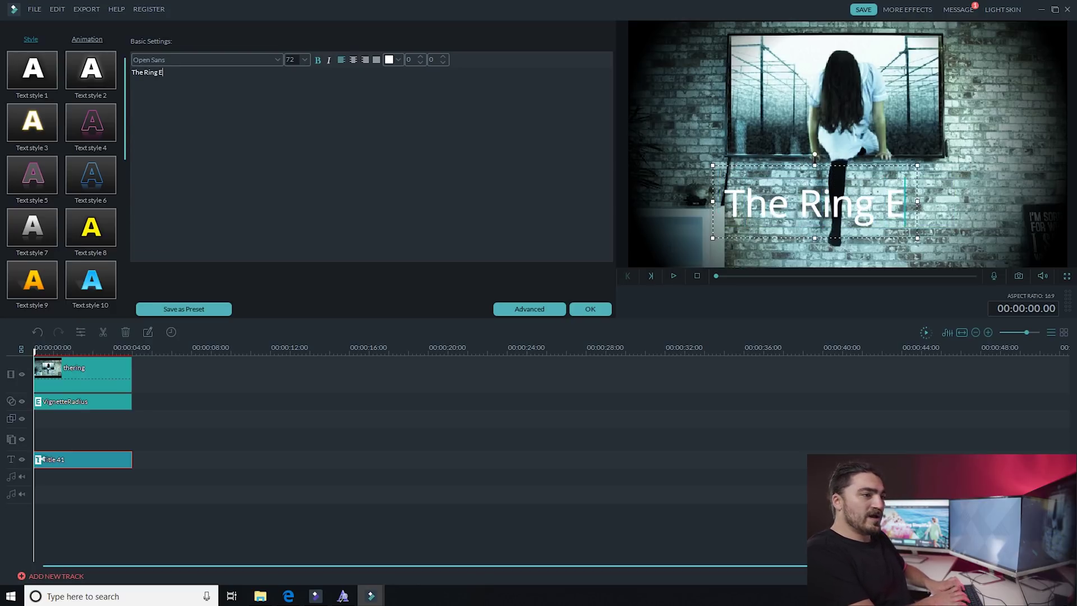
text(ffect)
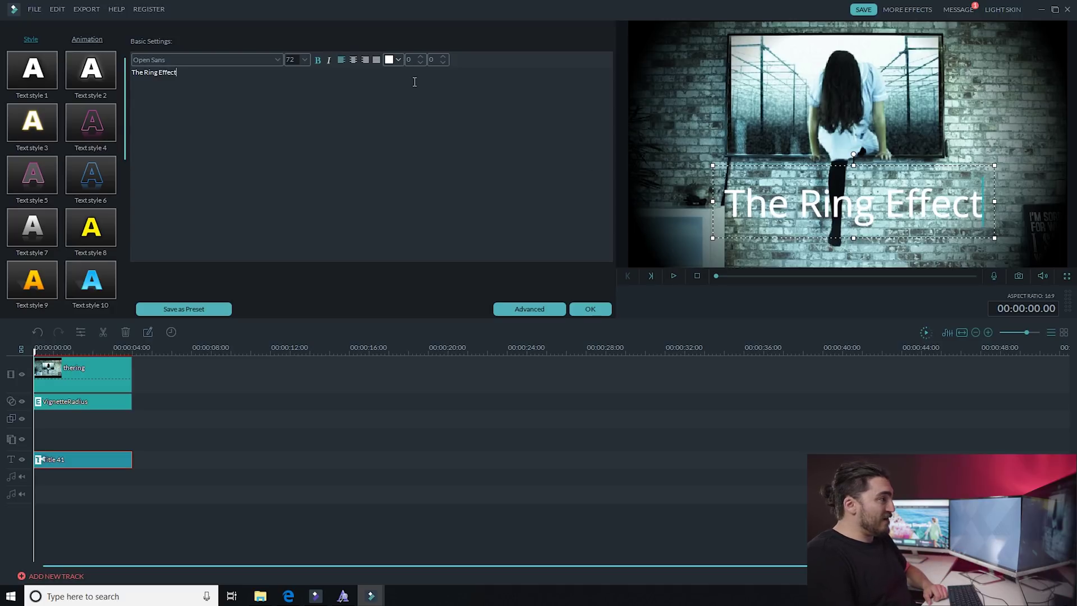
Set the title font to Poller One and shift it left so the full text fits
drag(406, 93, 127, 54)
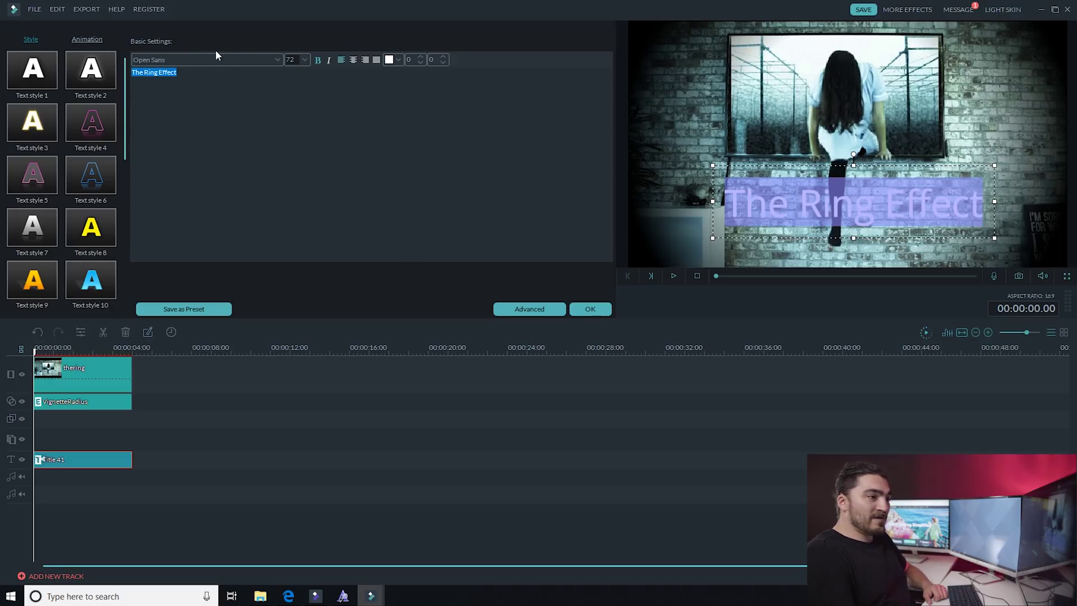
click(277, 59)
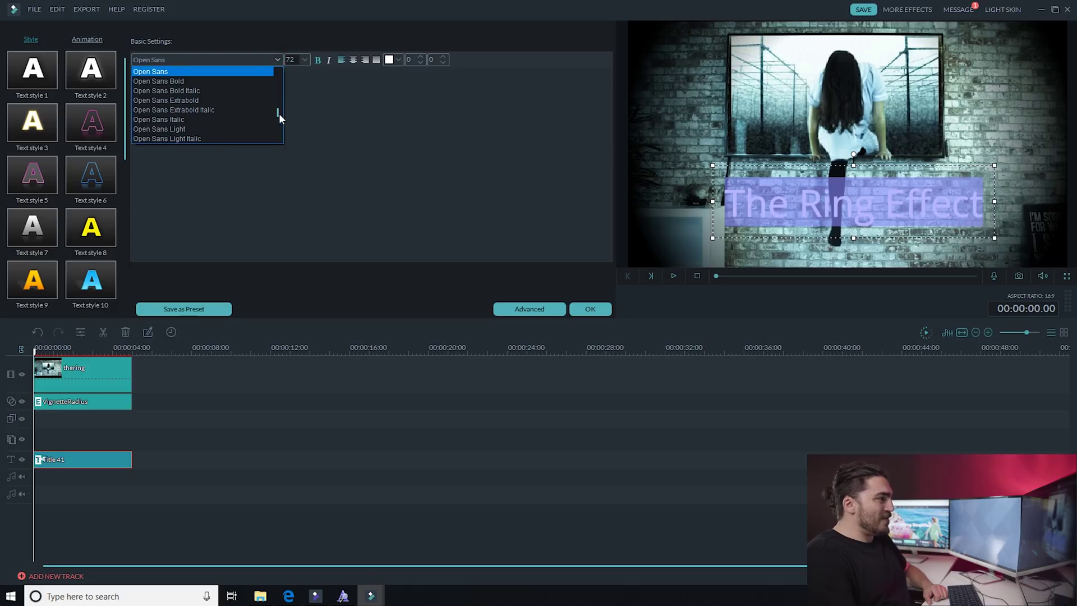
scroll(277, 113, down, 6)
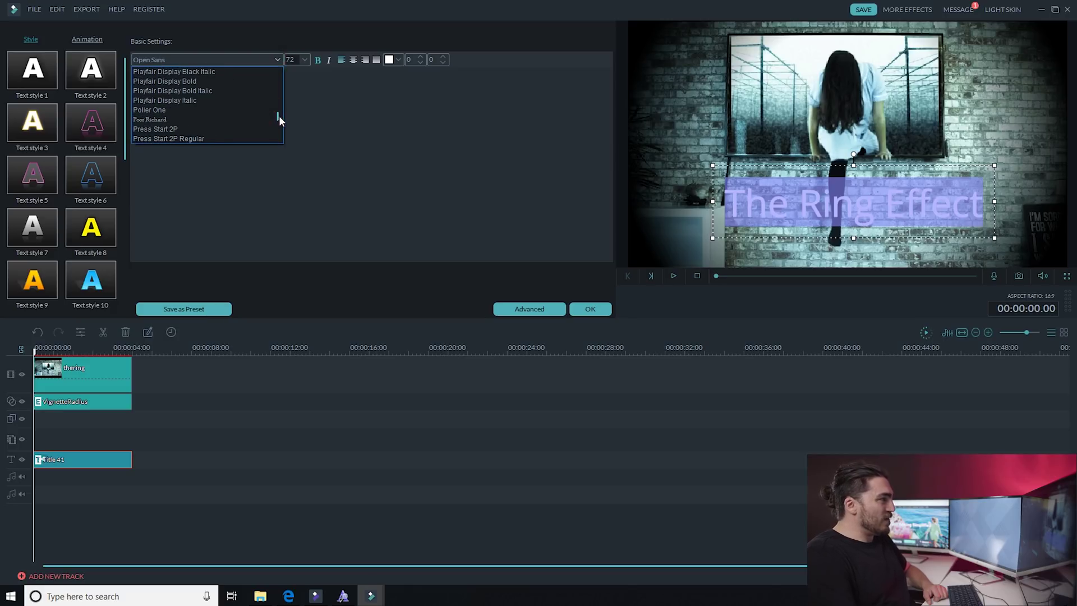
scroll(278, 115, up, 4)
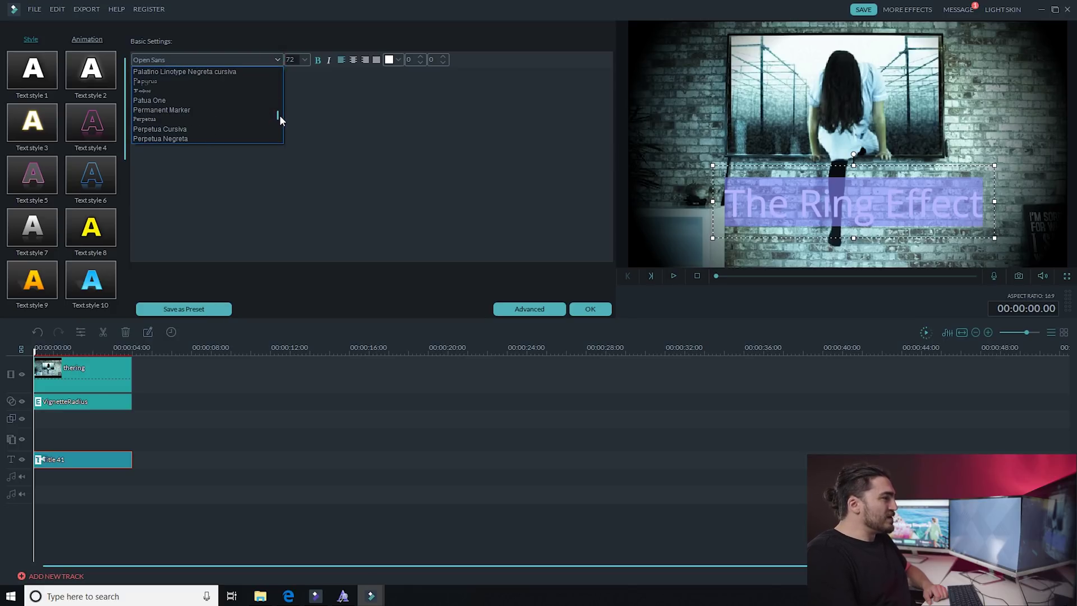
scroll(278, 115, down, 4)
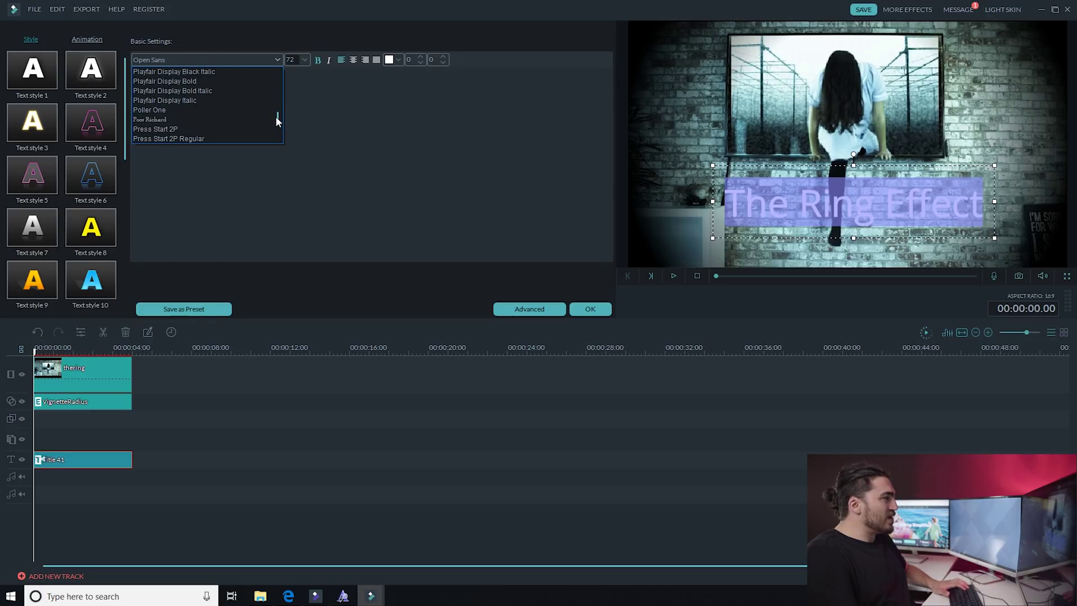
click(252, 109)
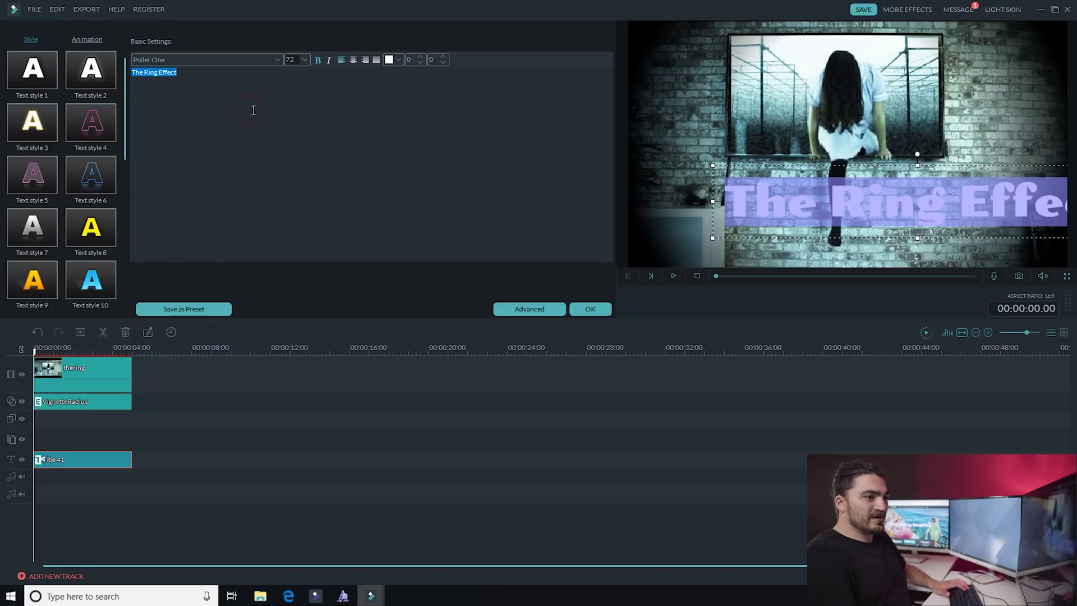
drag(719, 233, 657, 219)
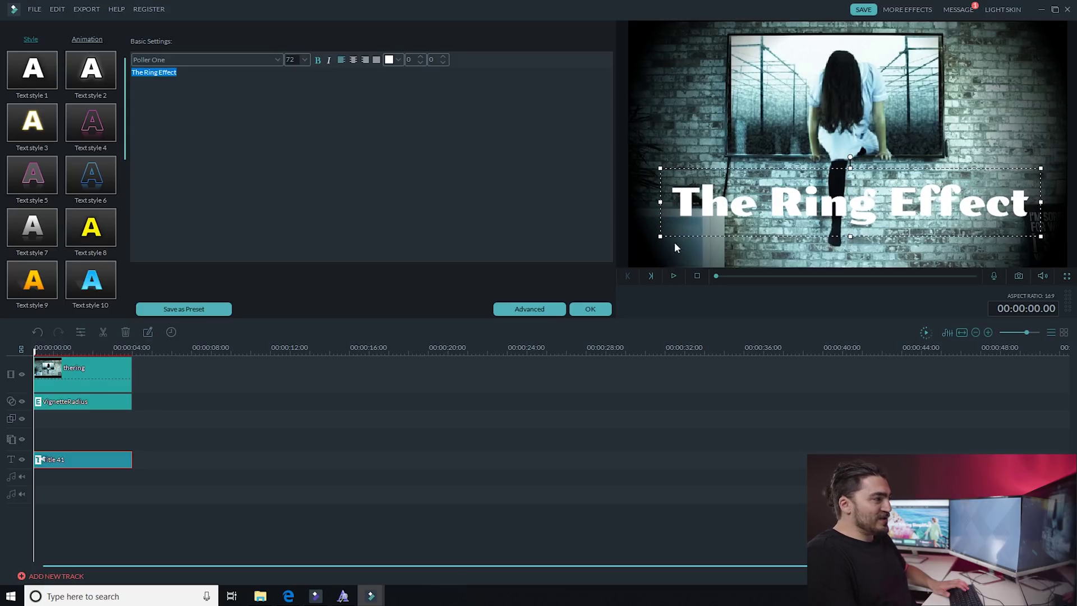
In the advanced text editor, try an olive fill, then keep the title fill white
click(530, 309)
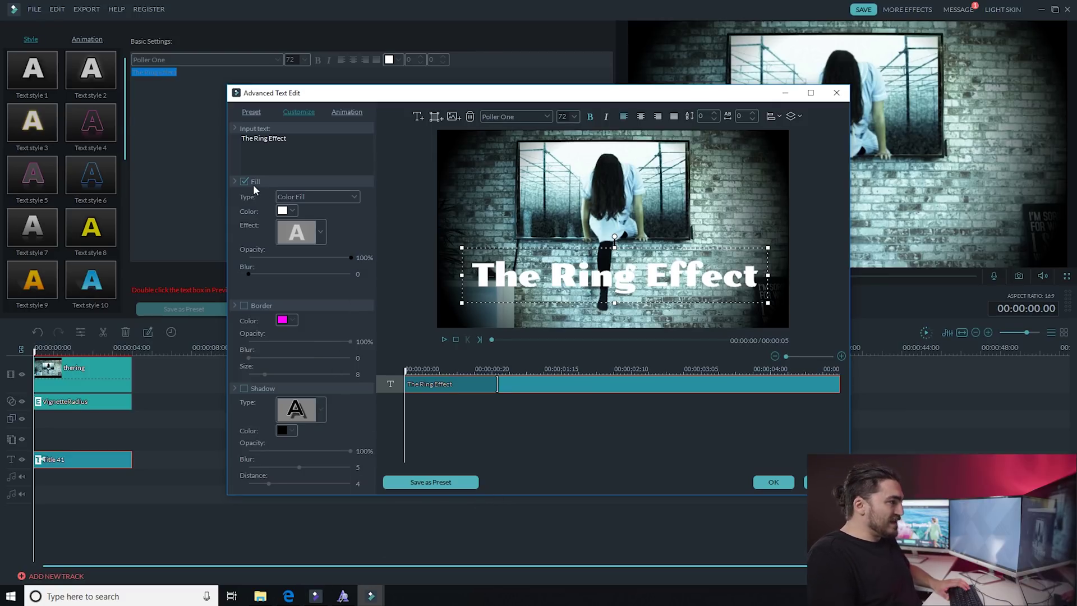
click(291, 211)
click(289, 246)
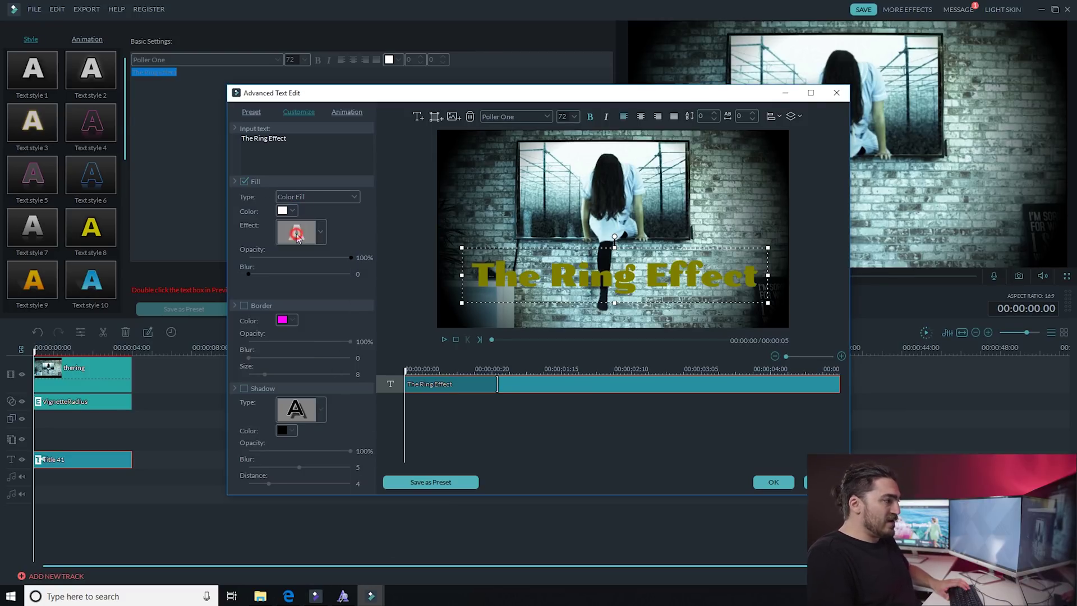
click(291, 212)
click(345, 259)
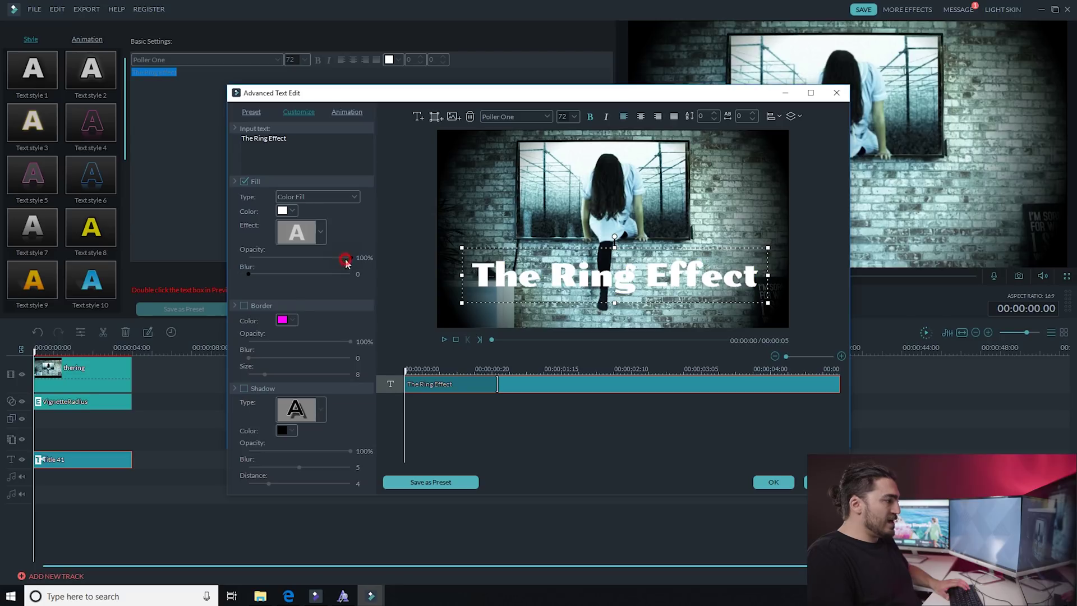
Enable a drop shadow and try a black outline, adjusting its thickness
click(244, 388)
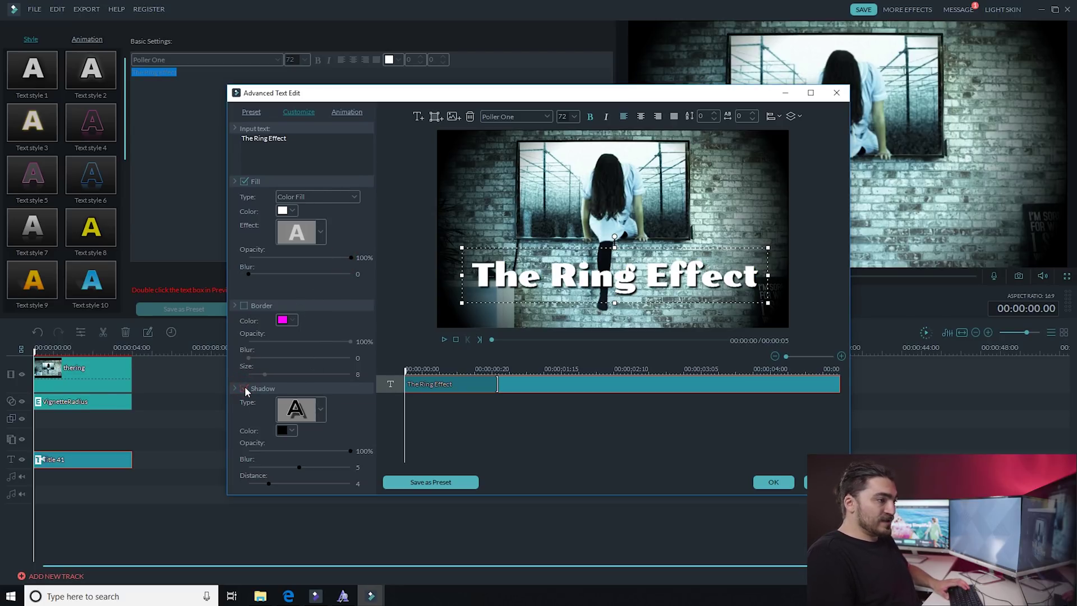
click(245, 305)
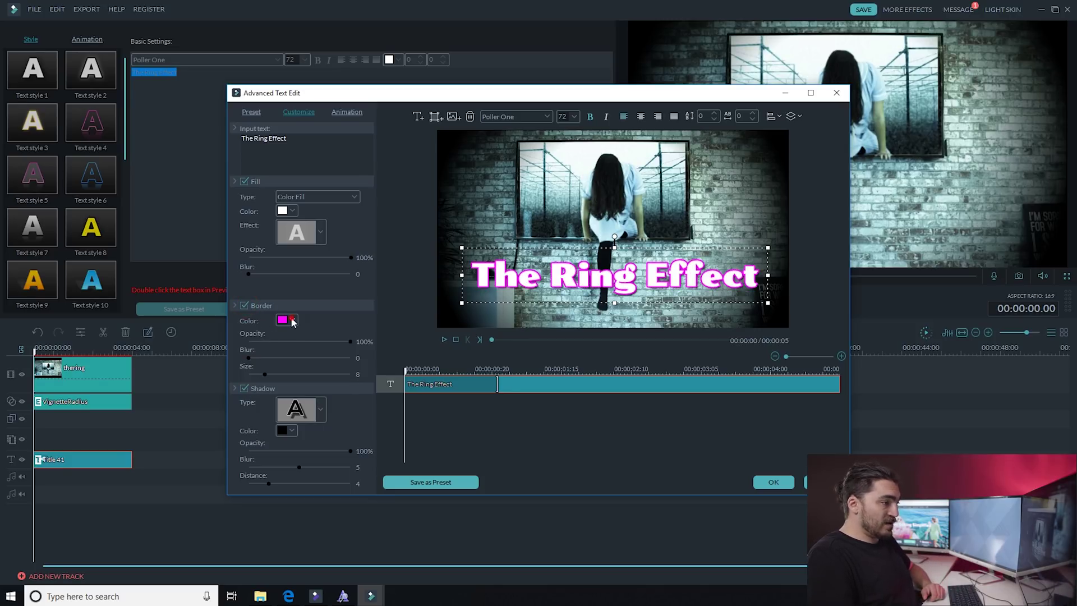
click(292, 321)
click(282, 333)
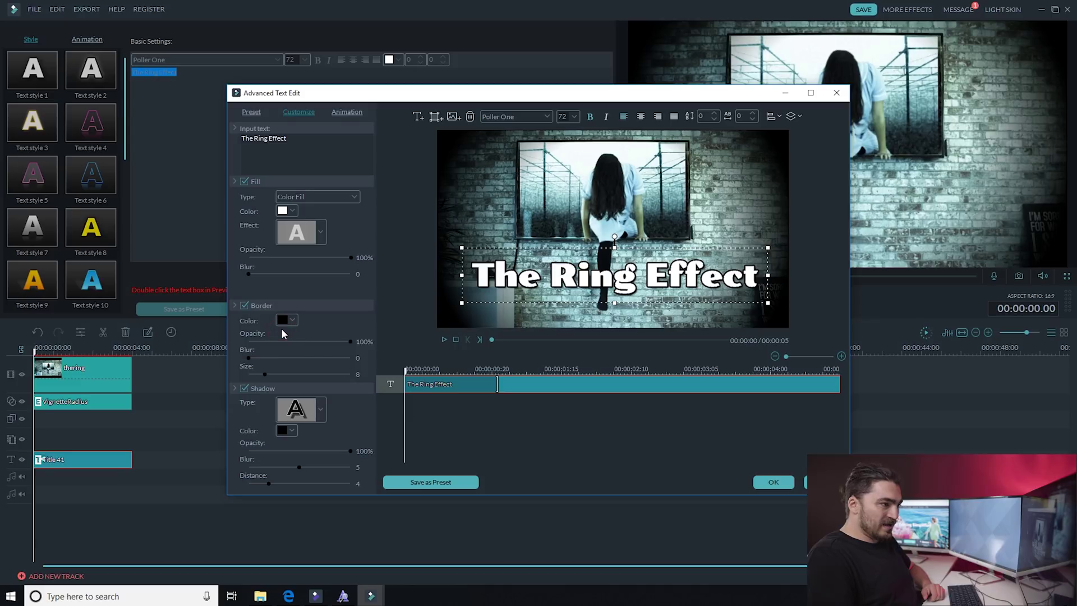
drag(274, 374, 326, 368)
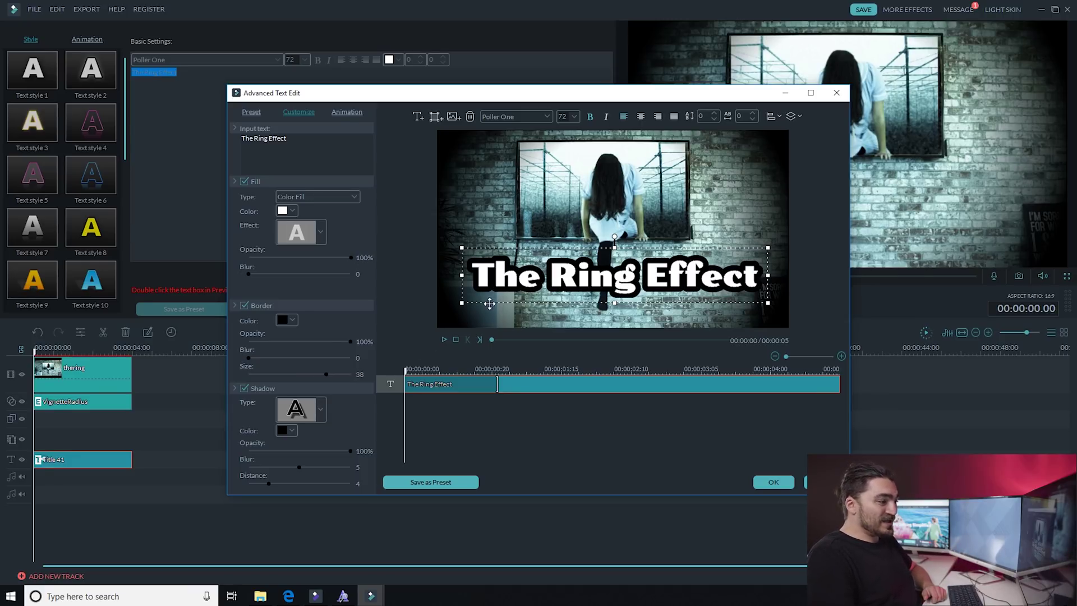
drag(336, 373, 343, 377)
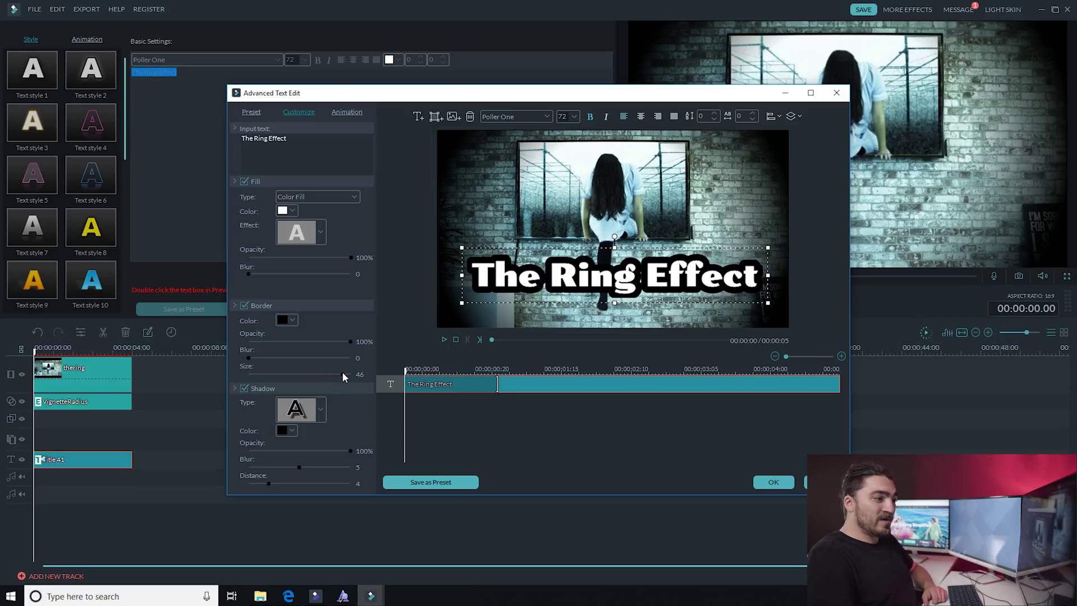
drag(342, 373, 303, 379)
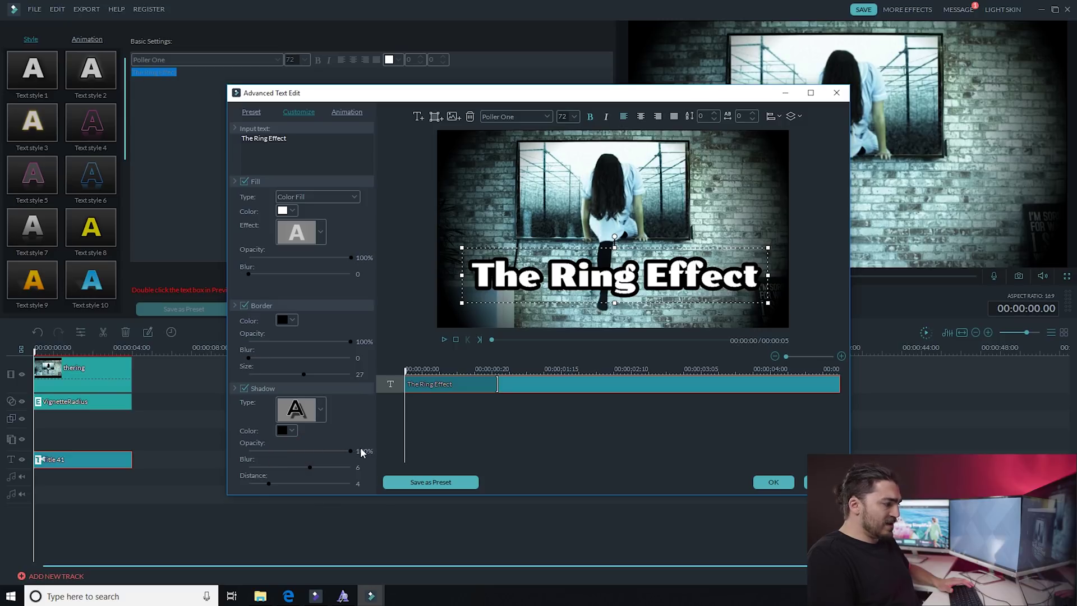
Remove the outline, keep the shadow with blur 8 and distance 7, and apply the styling
click(236, 388)
click(244, 388)
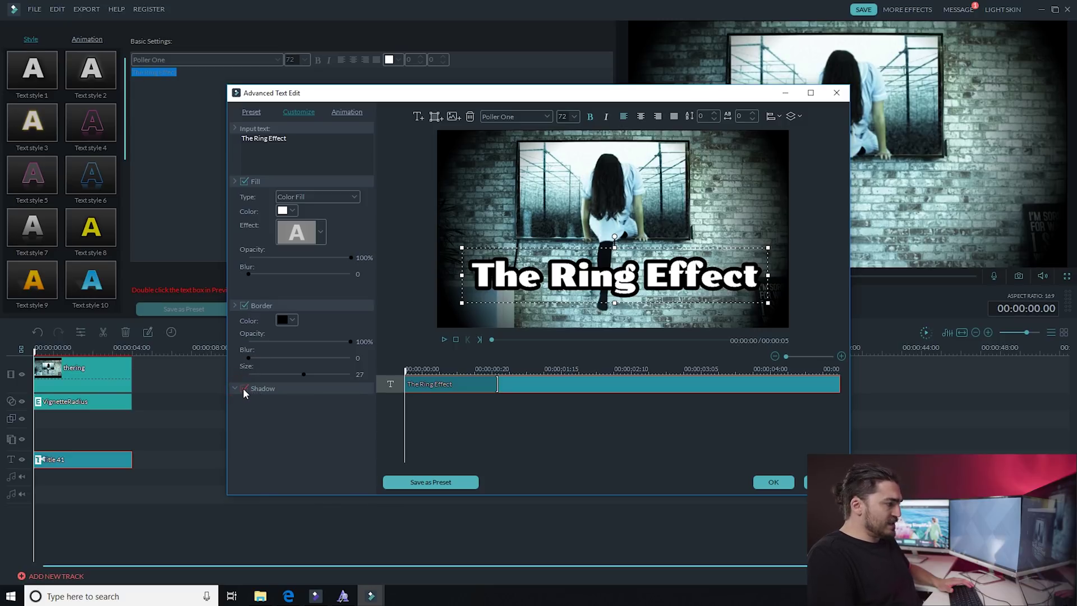
click(245, 305)
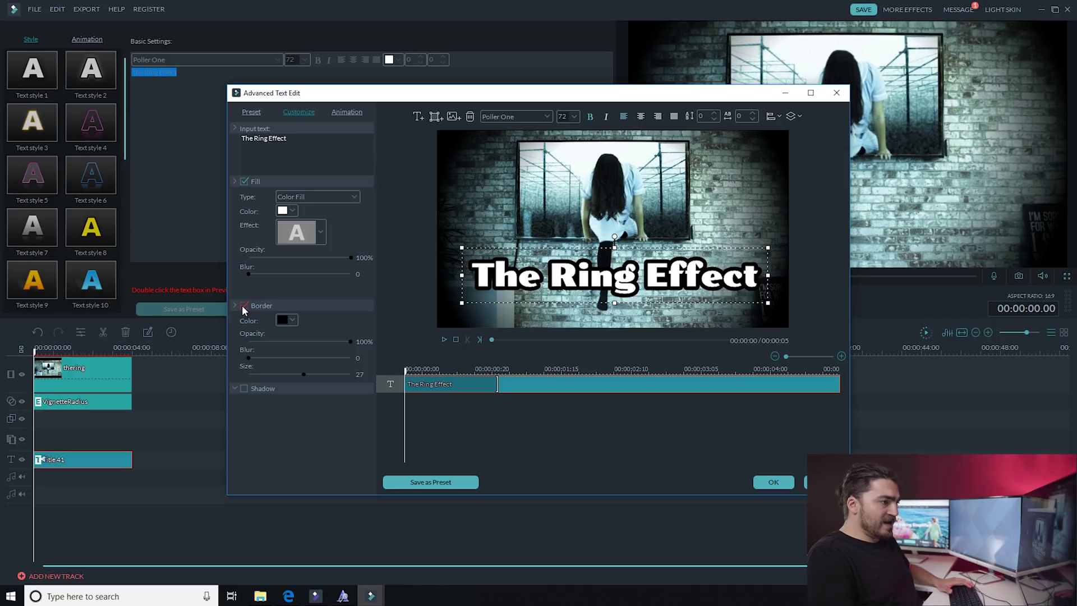
click(244, 388)
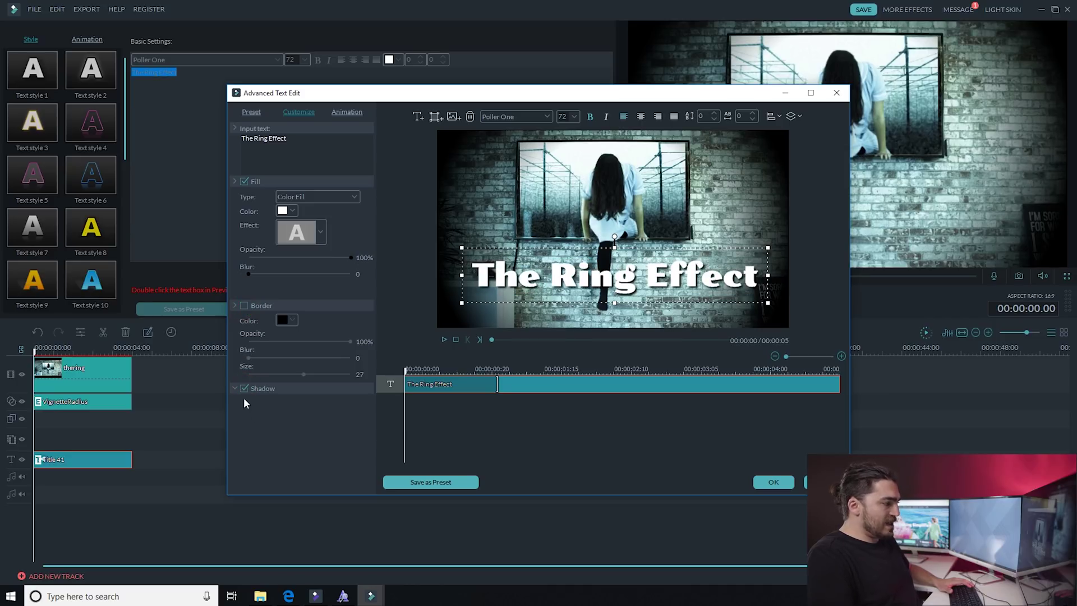
click(235, 388)
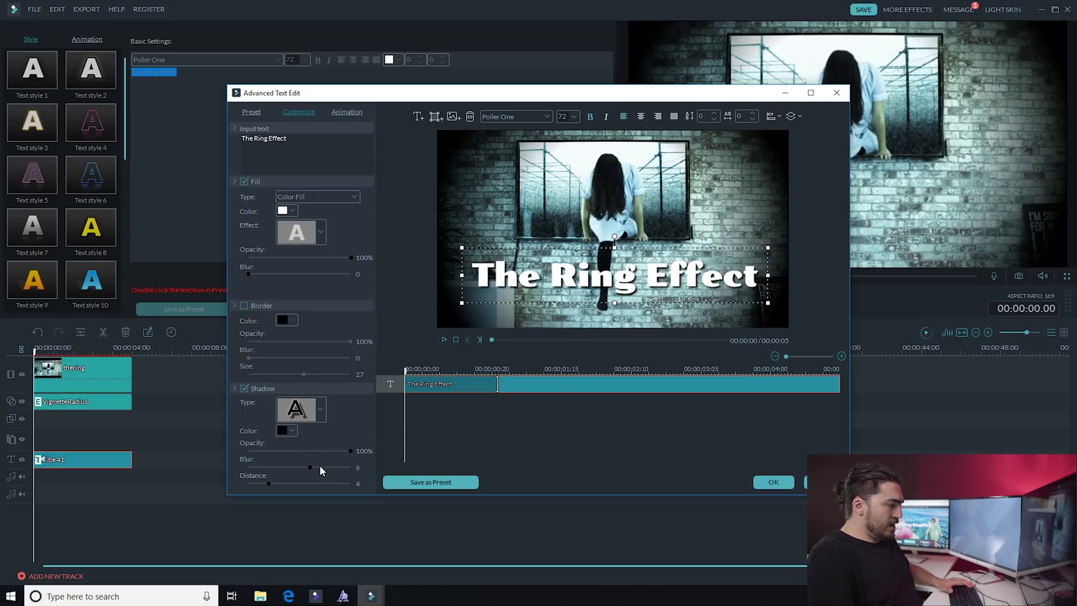
drag(320, 467, 331, 468)
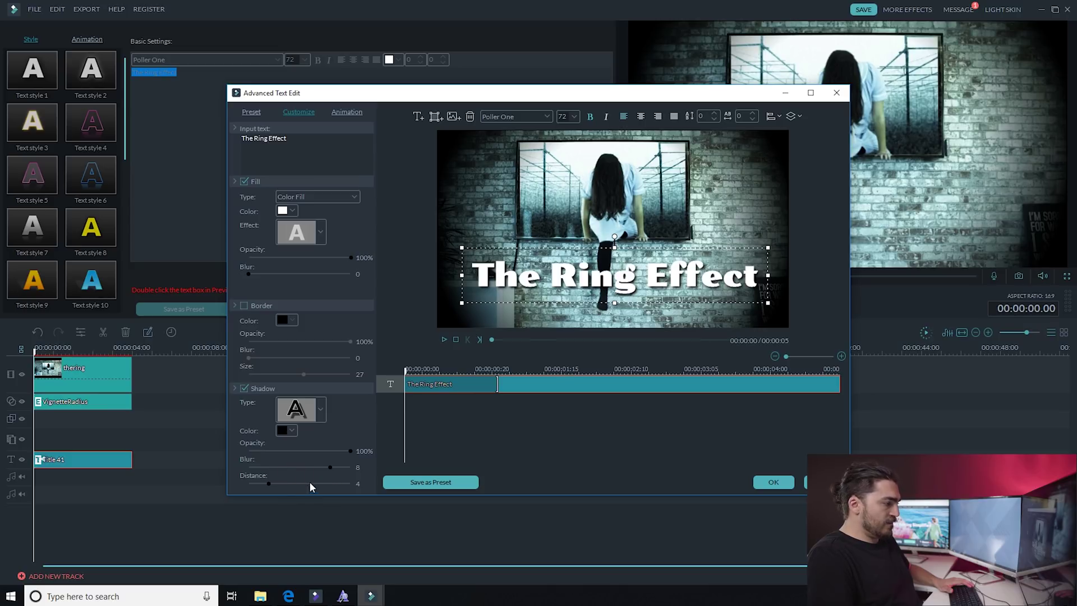
mouse_move(289, 483)
mouse_down()
mouse_move(312, 483)
mouse_move(284, 476)
mouse_up()
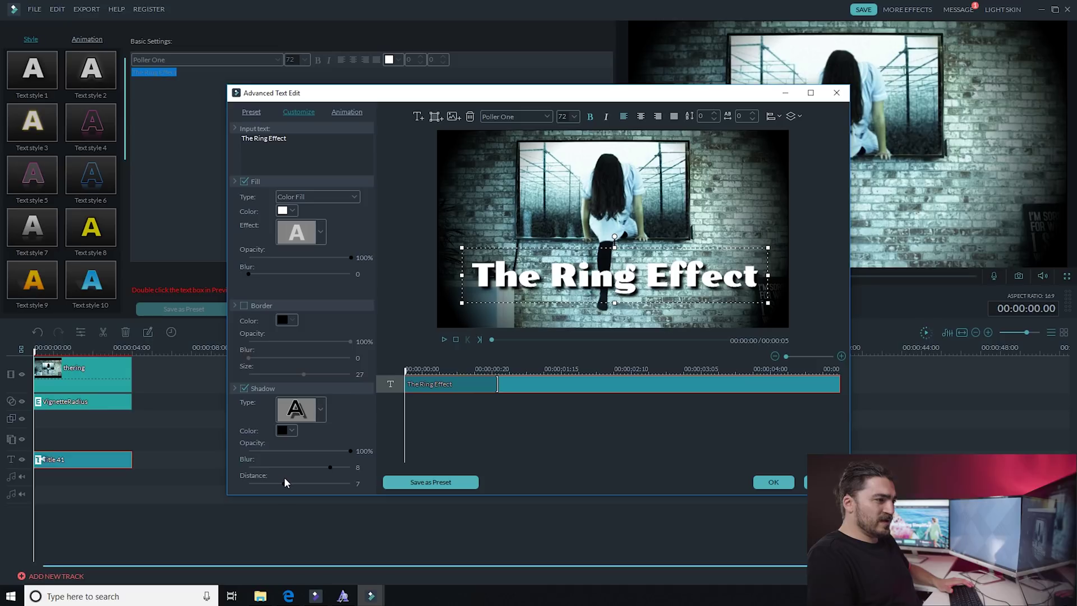
click(775, 483)
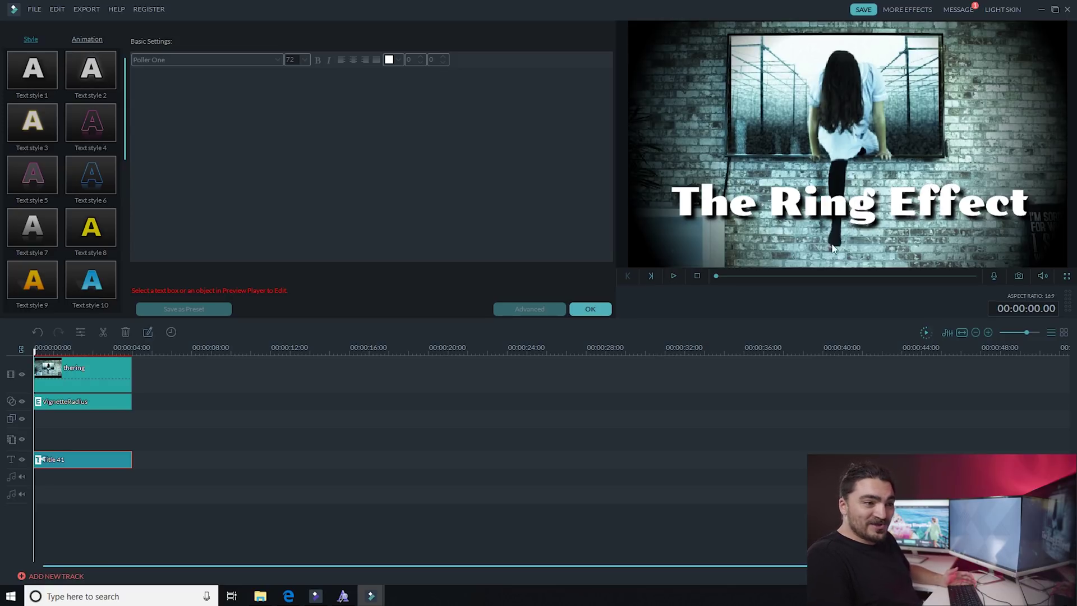
Capture a still as Snapshot_5, close the title editor and preview the still in the media library
click(1019, 276)
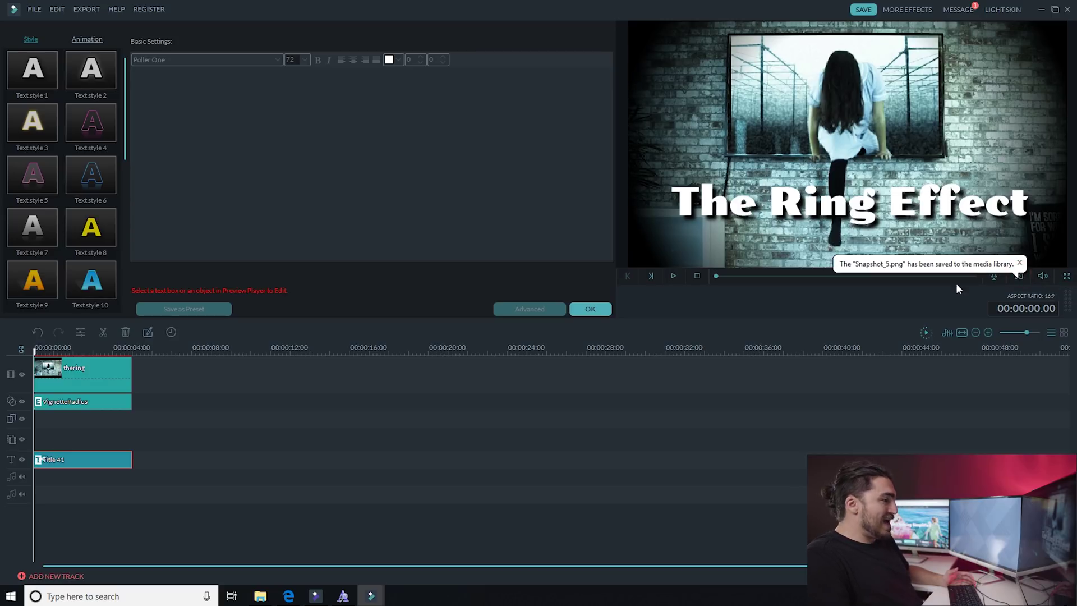
click(591, 309)
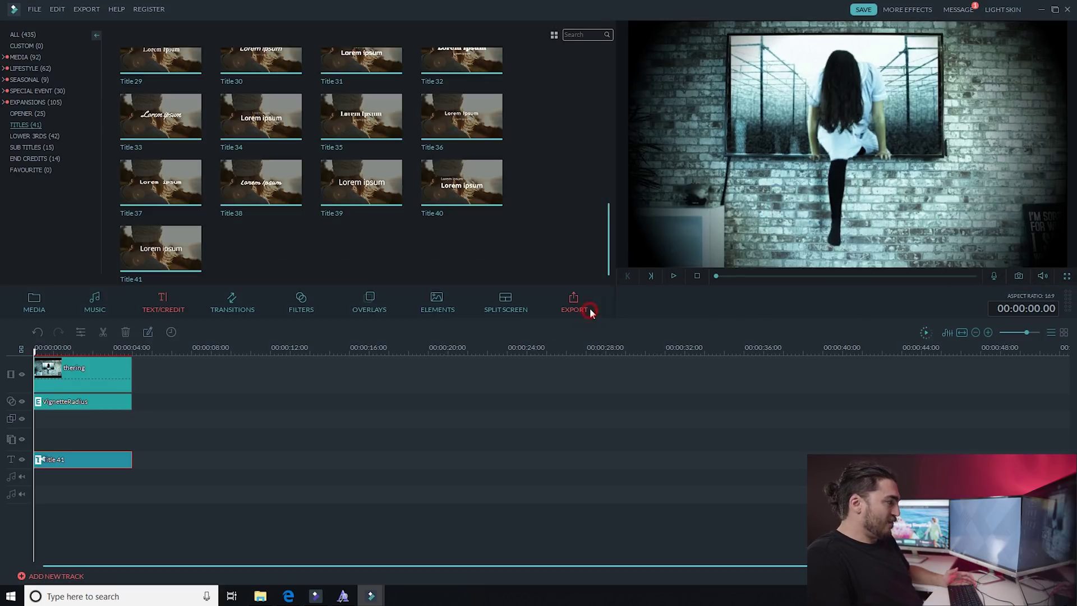
click(49, 295)
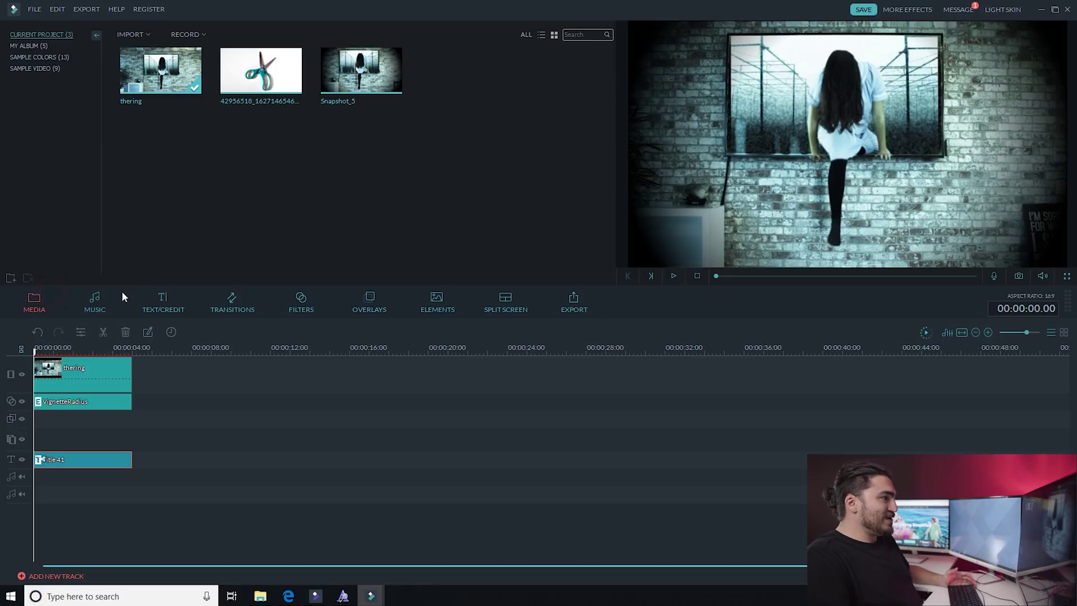
click(362, 107)
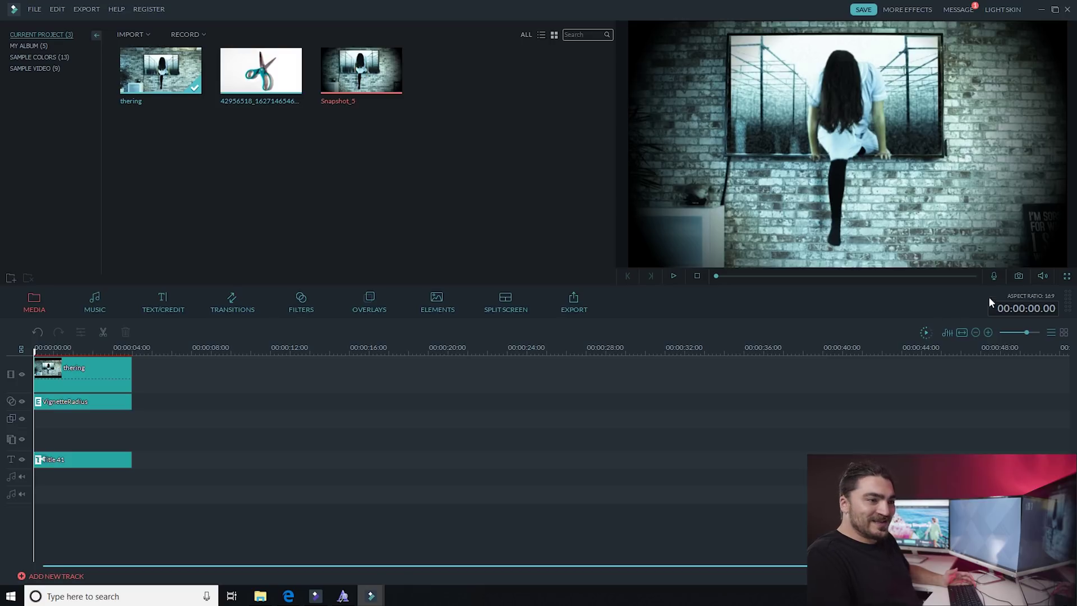
Capture the frame at 00:00:02.10 with the title visible as Snapshot_6 and open its options
click(81, 348)
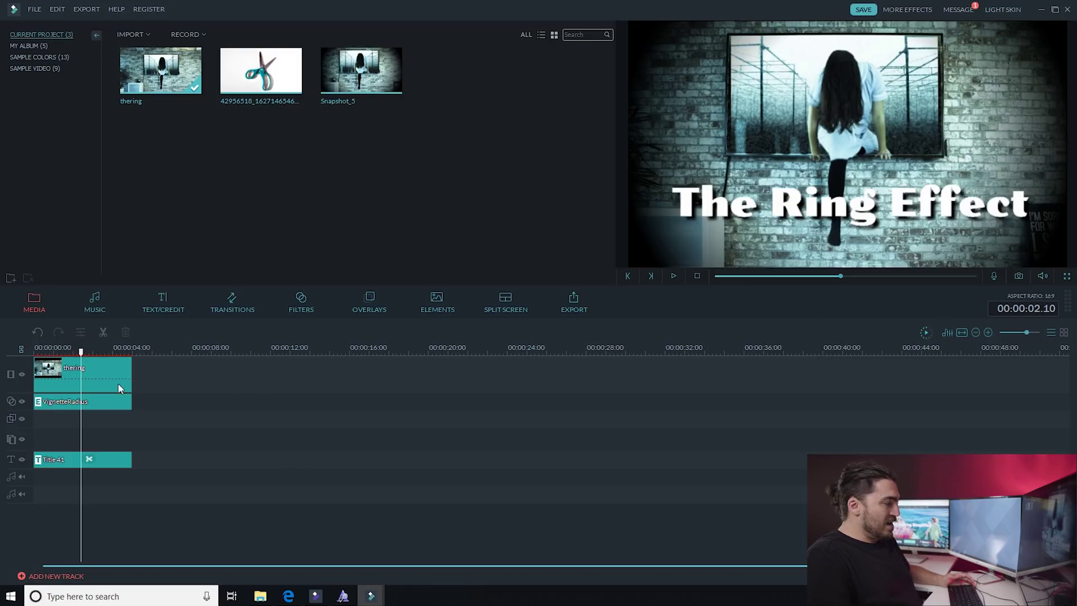
click(1019, 276)
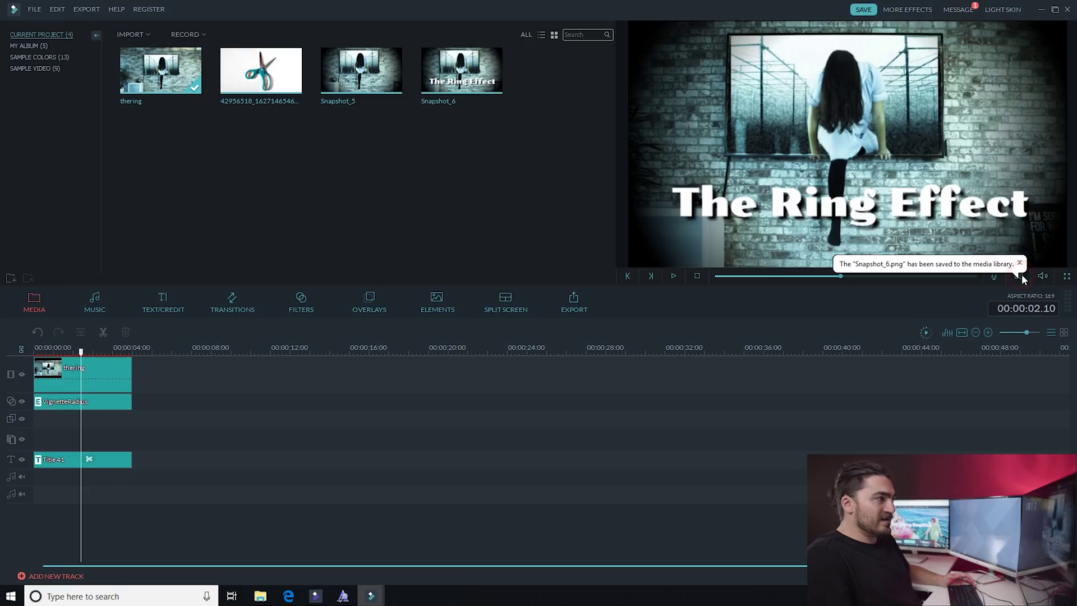
click(447, 102)
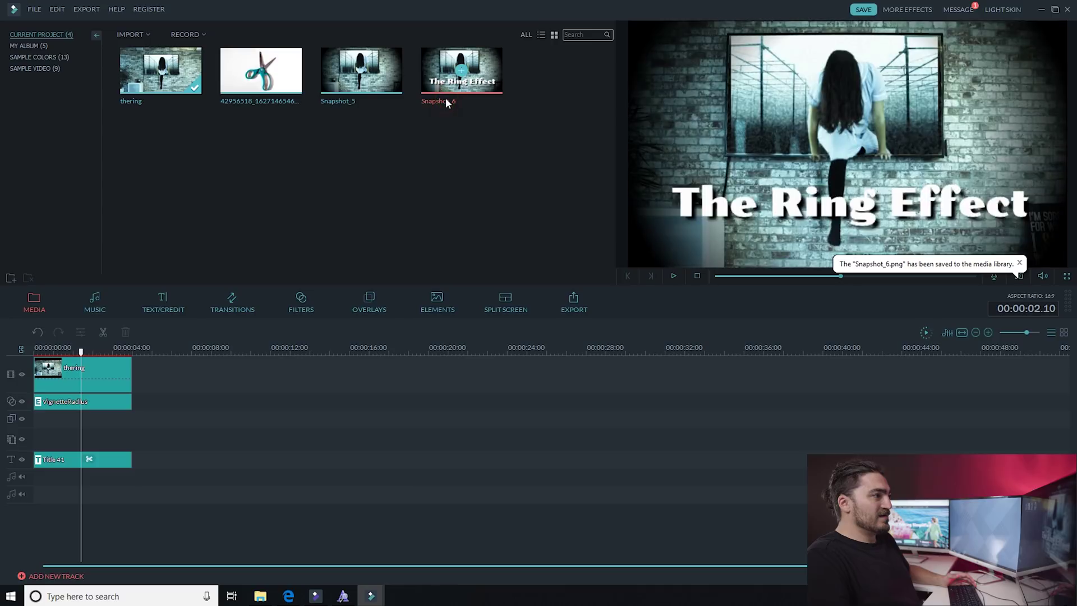
right_click(447, 103)
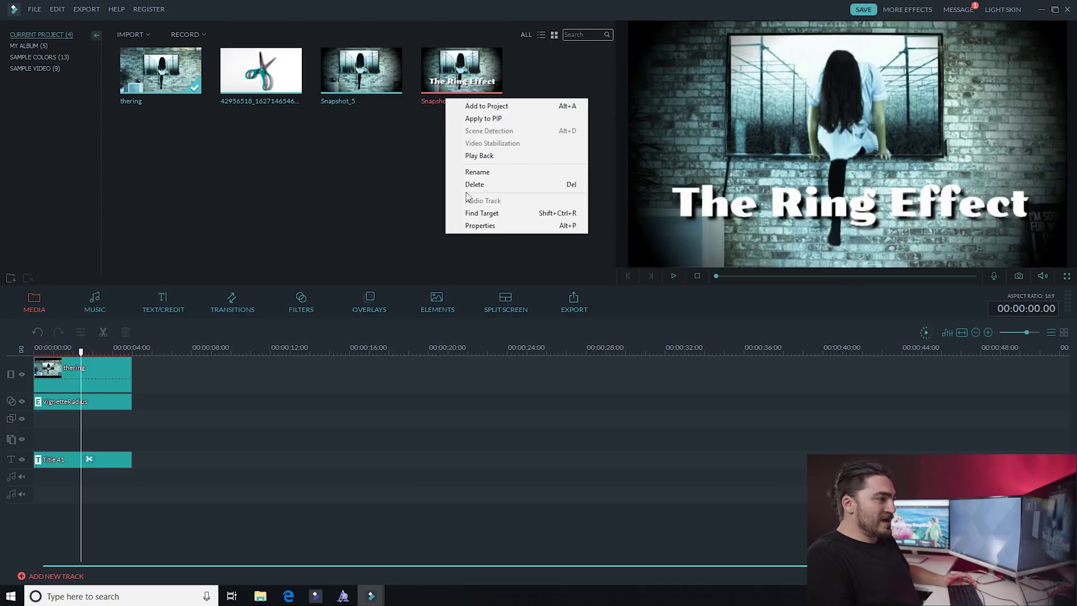
Check Snapshot_6's Properties and select its saved file path
click(476, 226)
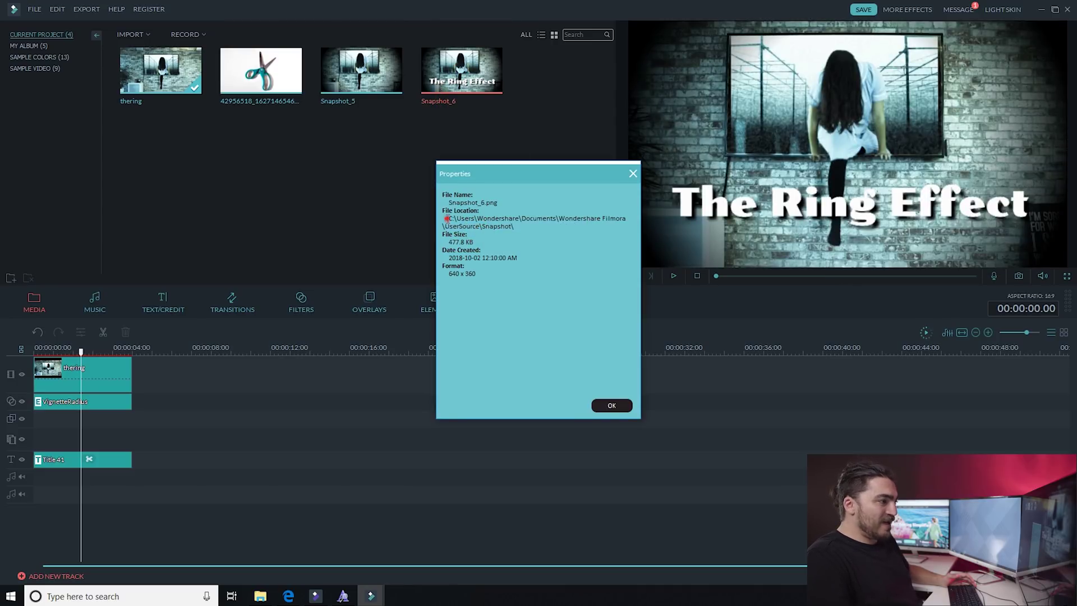
drag(446, 219, 535, 226)
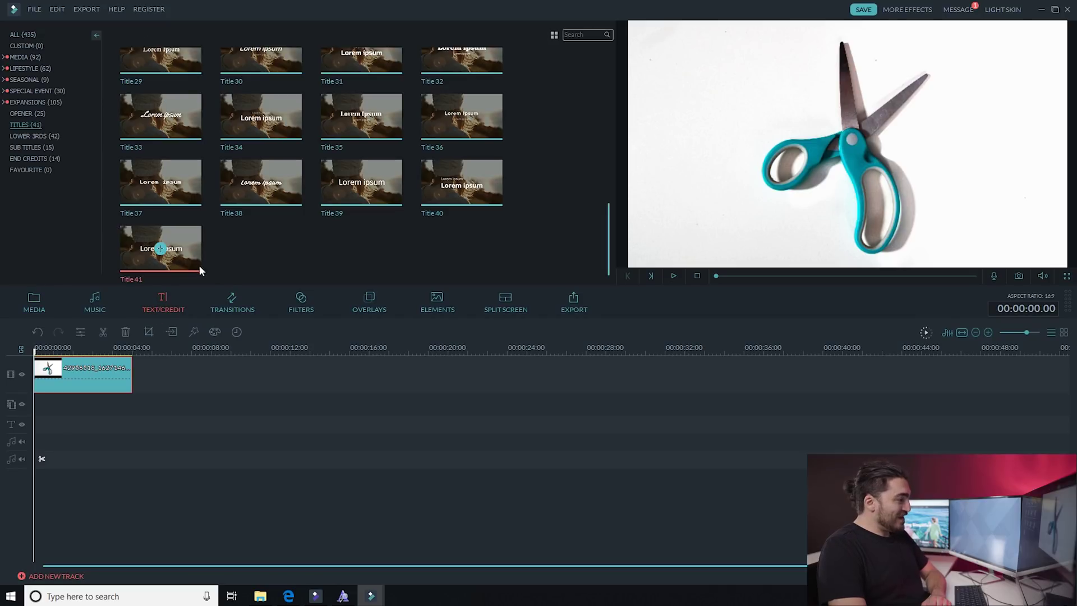
Add Title 41 over the scissors photo reading '5 ESSENTIAL CUTS' and shift it left
drag(163, 250, 96, 428)
double_click(96, 428)
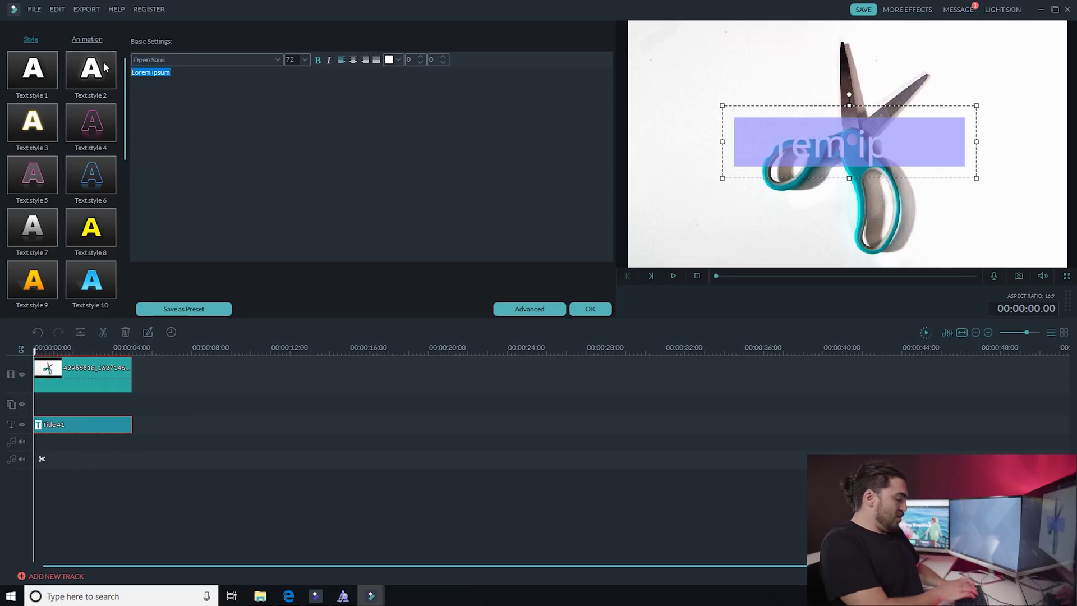
text(5 ESSENTIAL )
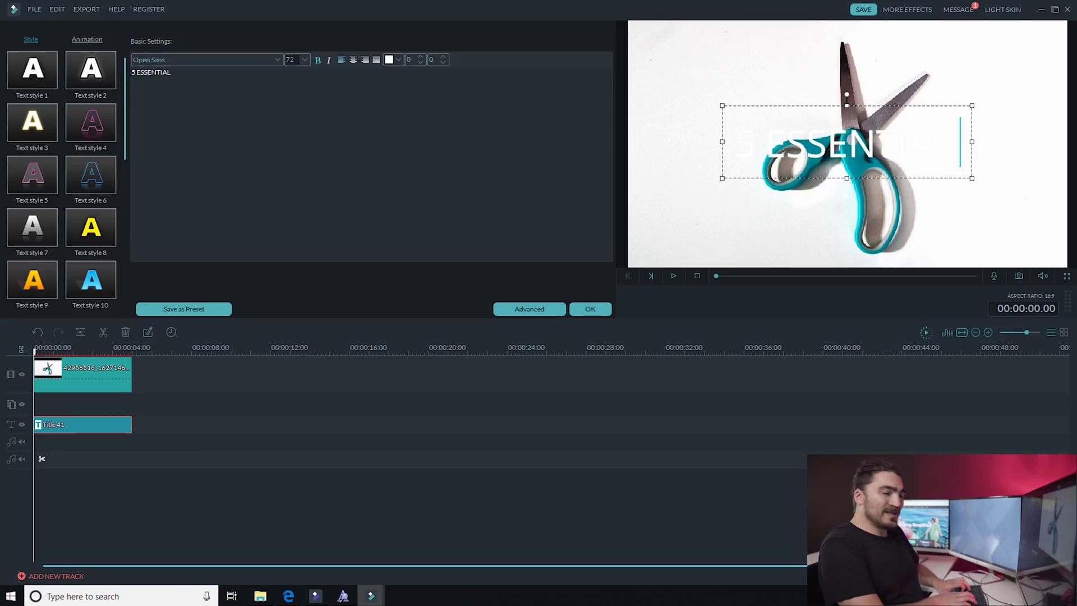
text(CUTS)
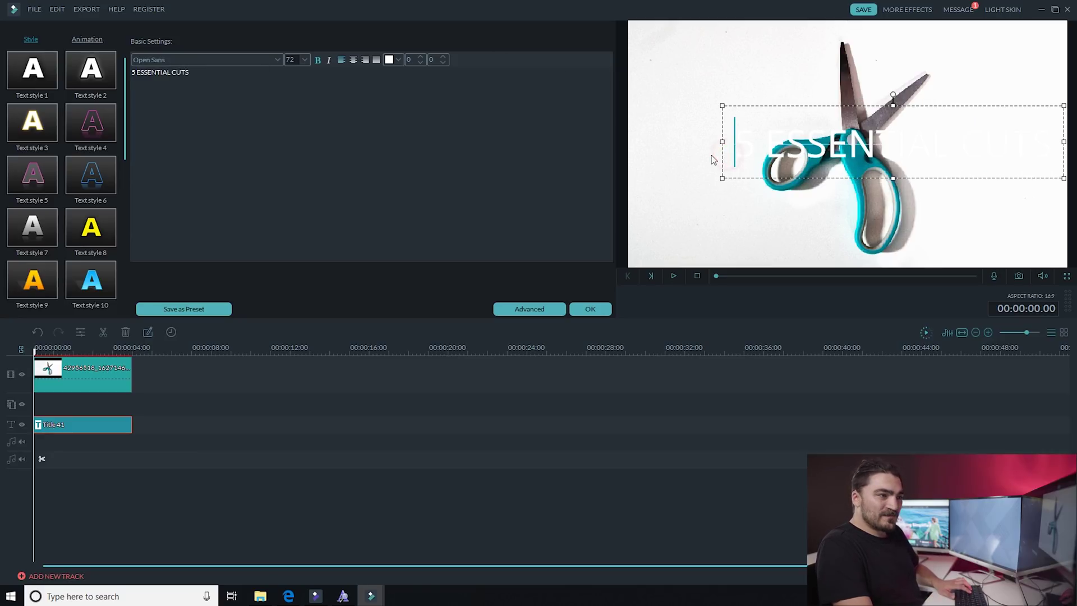
drag(727, 154, 668, 160)
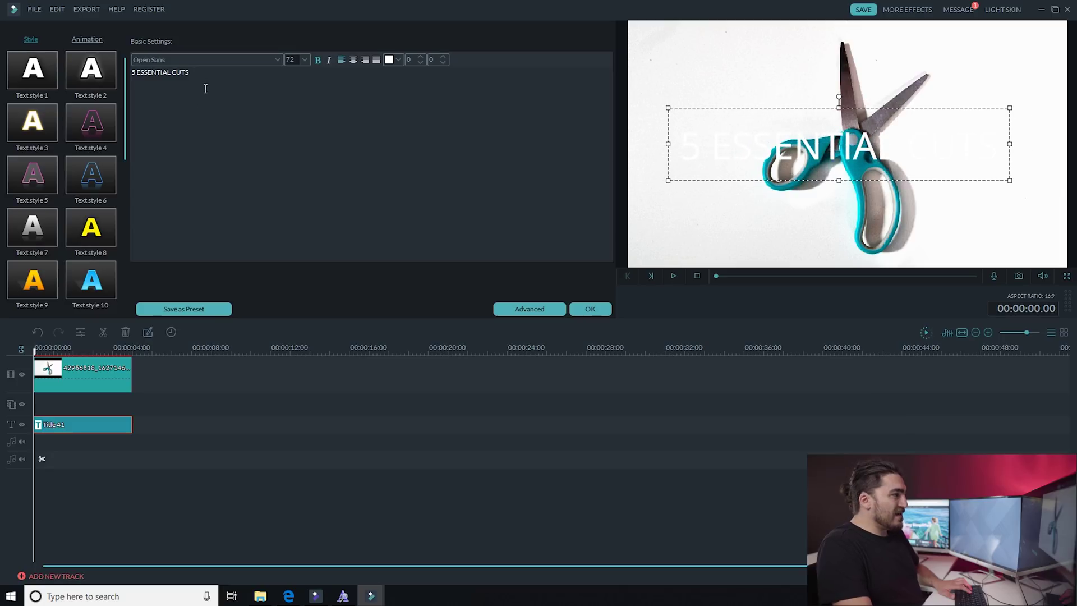
Set the title font to MarkPro-Bold and enlarge the text box across the frame
drag(212, 77, 132, 72)
click(171, 57)
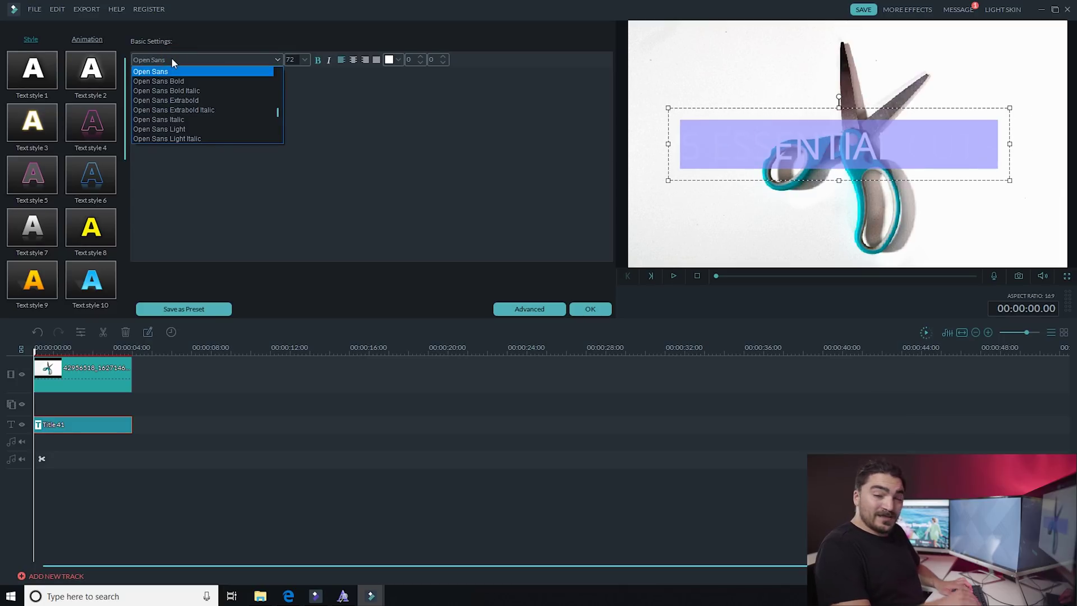
text(mark)
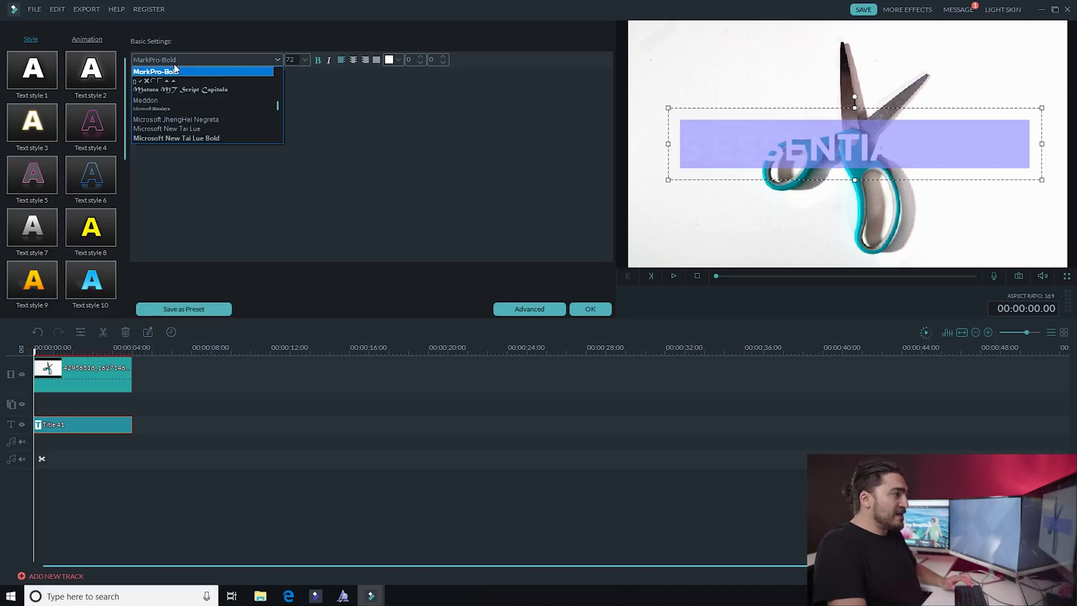
click(180, 72)
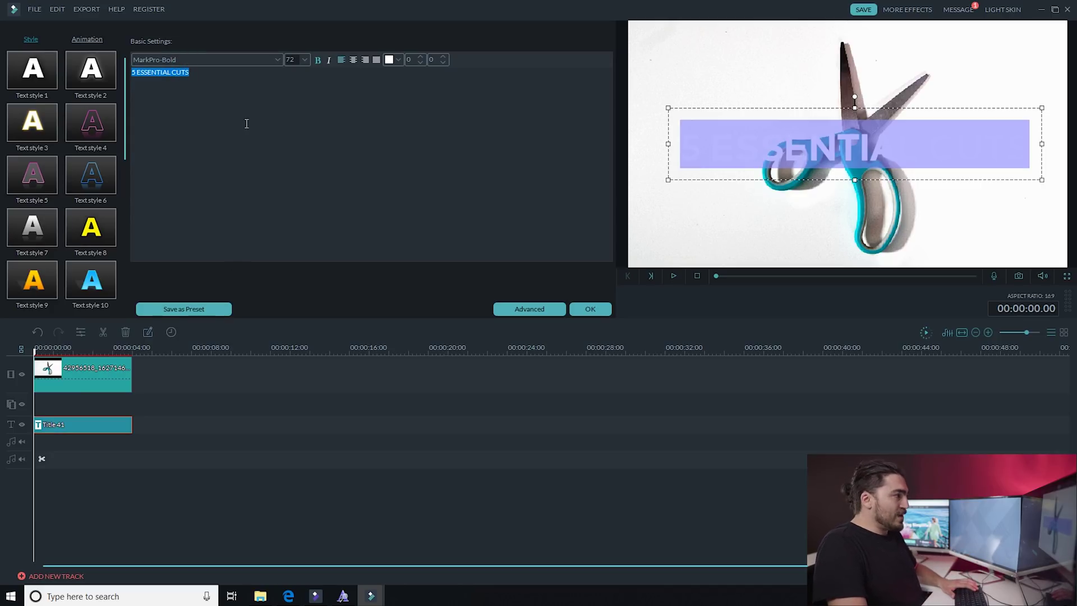
click(329, 130)
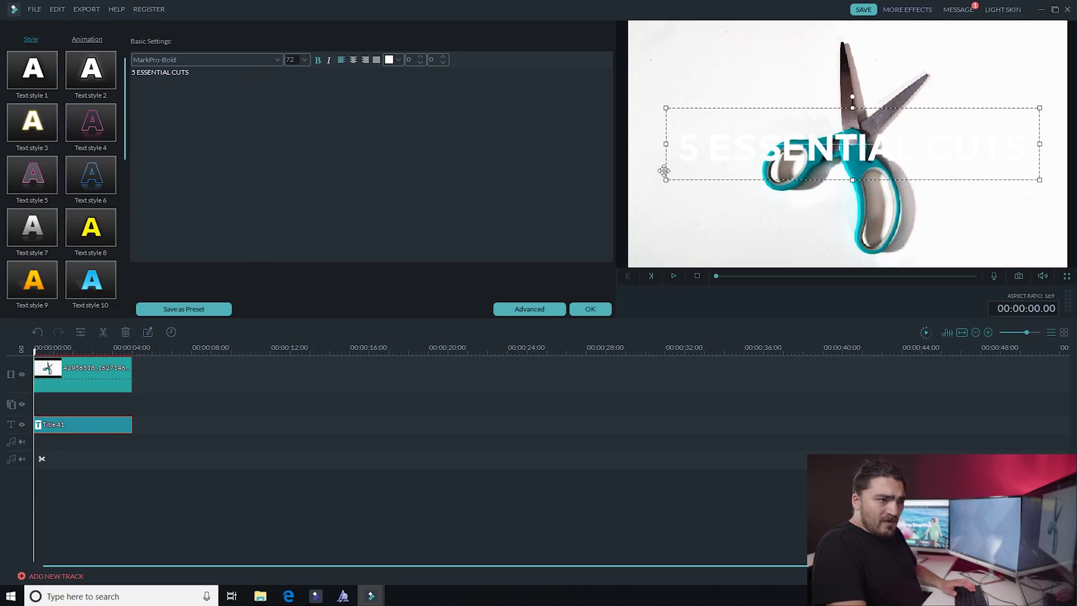
drag(666, 179, 652, 162)
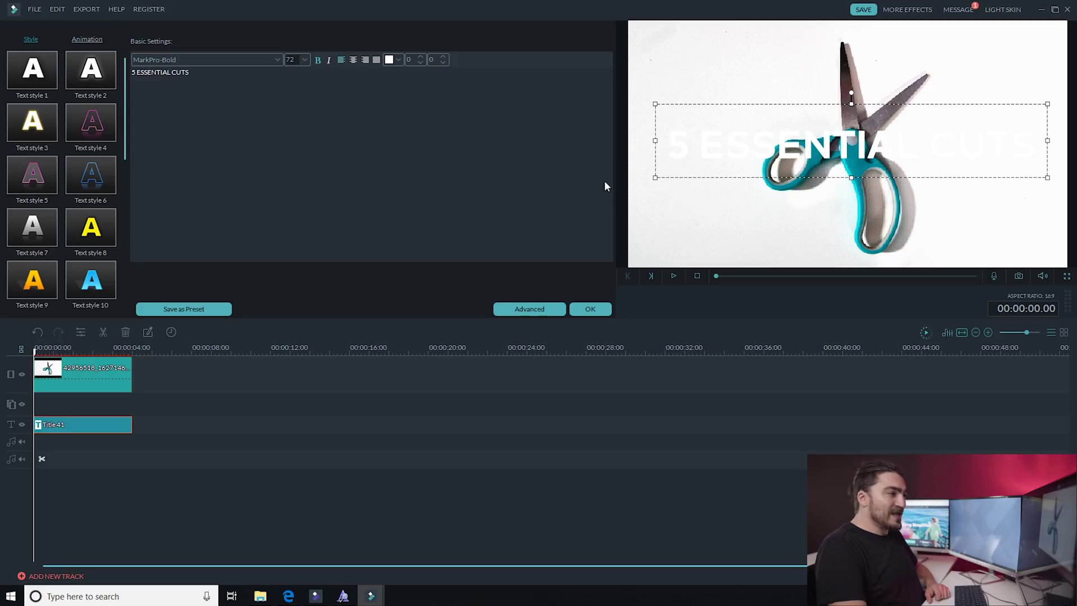
click(550, 310)
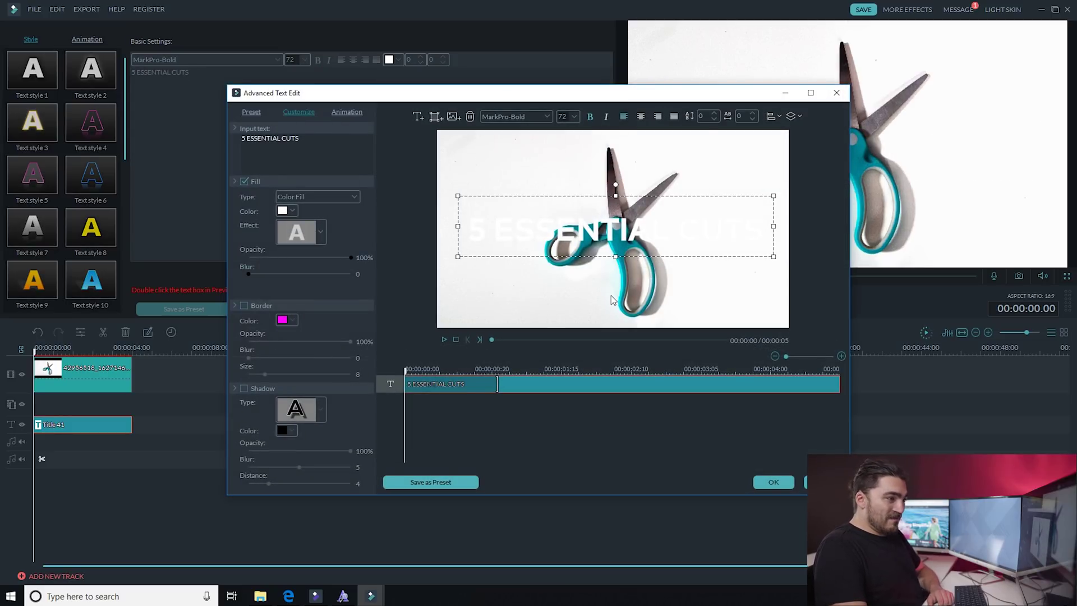
Make the title fill black with a thick white outline
click(294, 210)
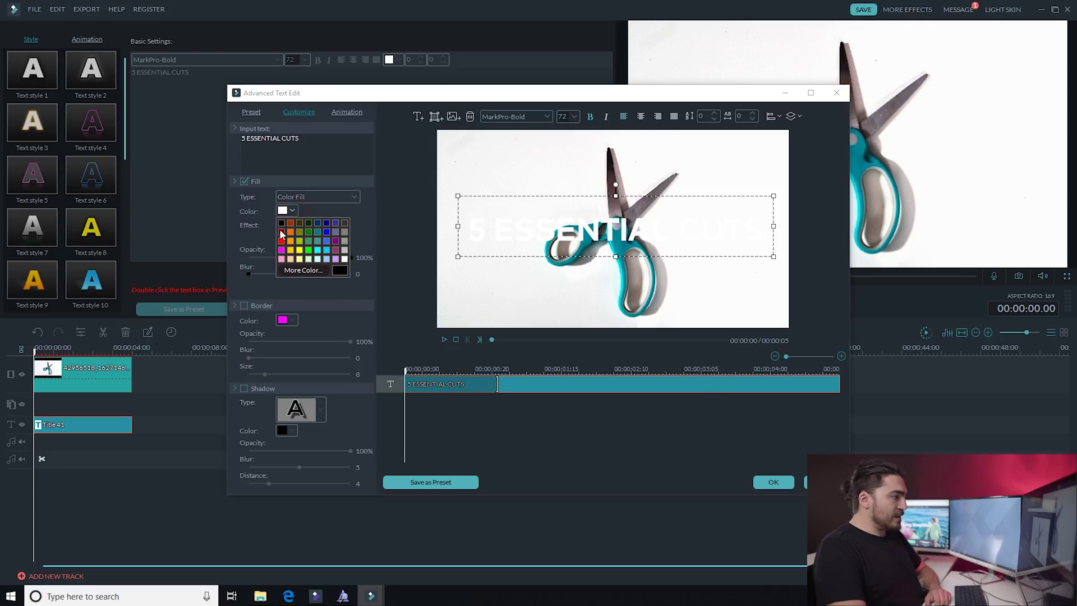
click(281, 223)
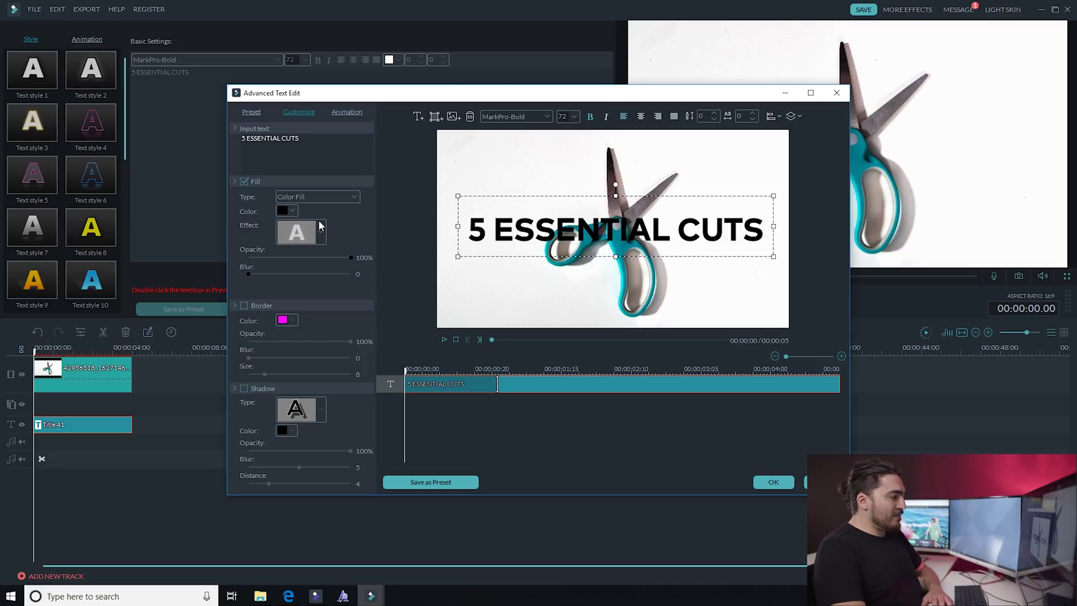
click(245, 307)
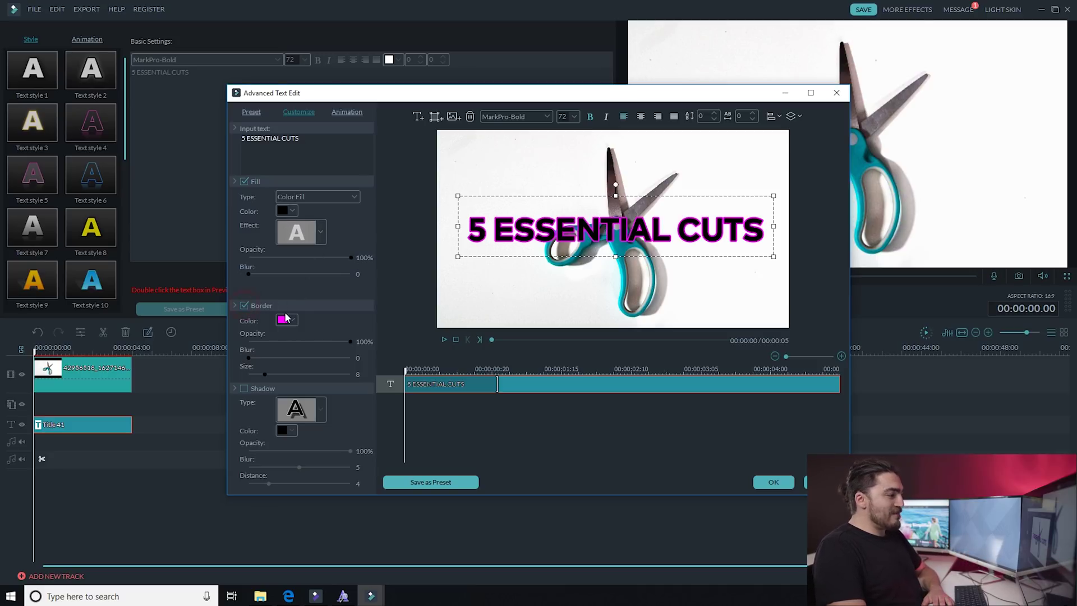
click(292, 321)
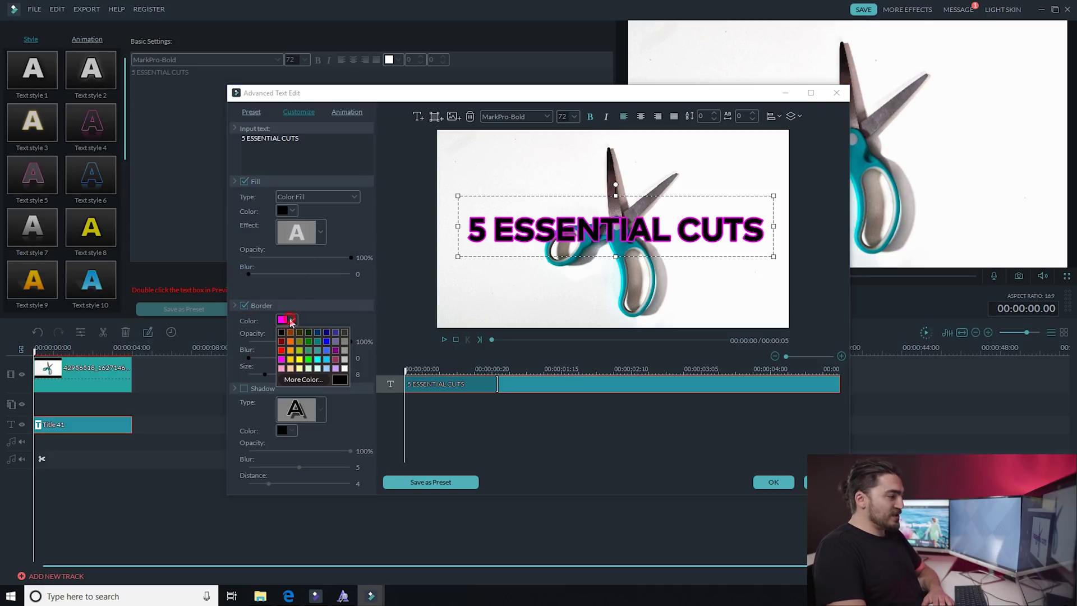
click(345, 368)
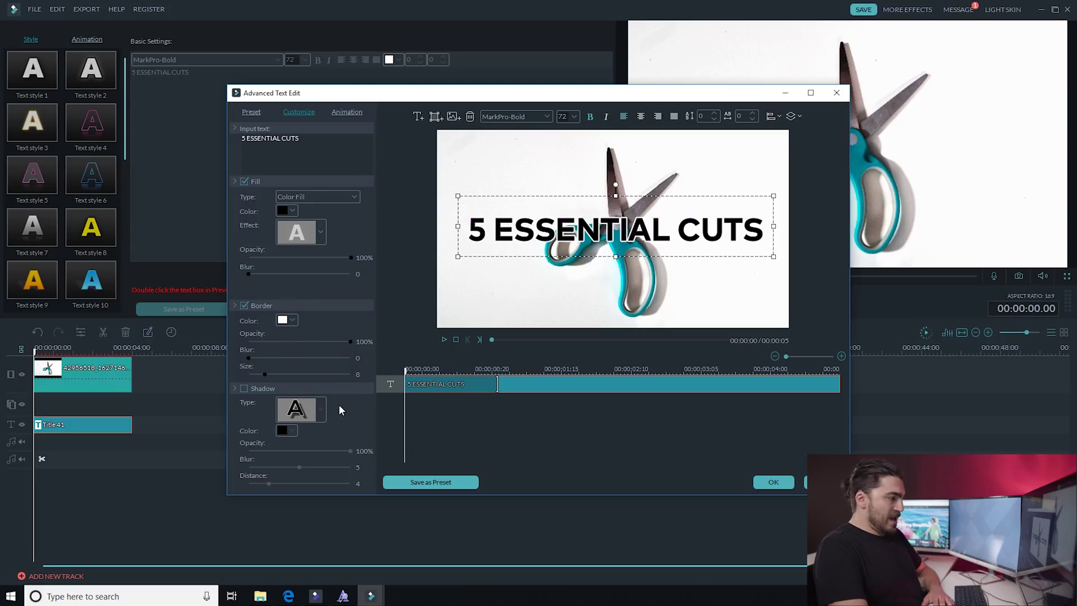
drag(259, 373, 298, 379)
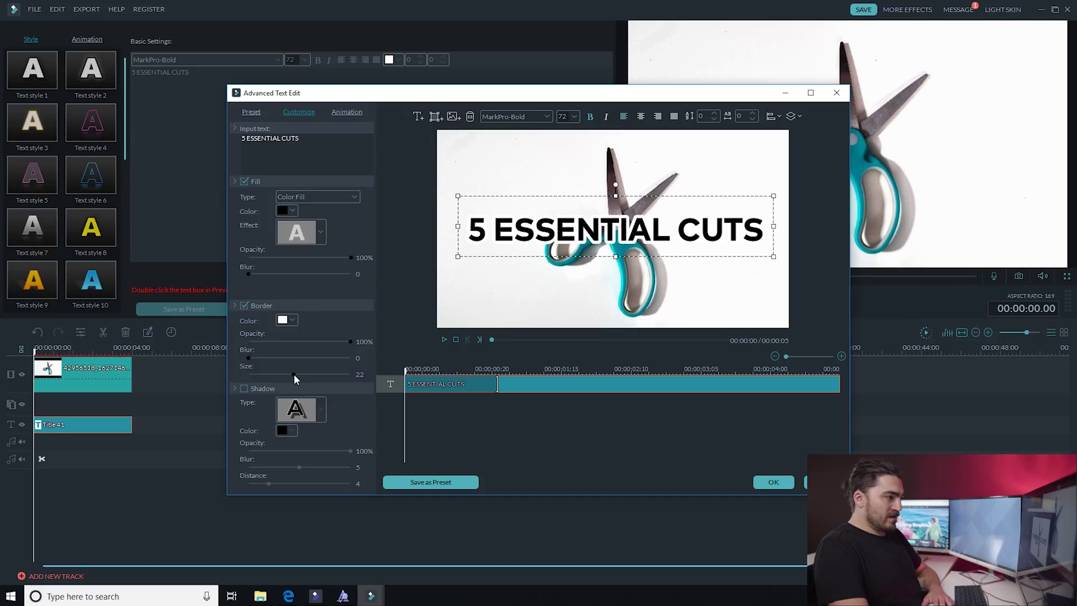
Enlarge and recentre the title box over the photo, then apply the styling
drag(469, 253, 473, 256)
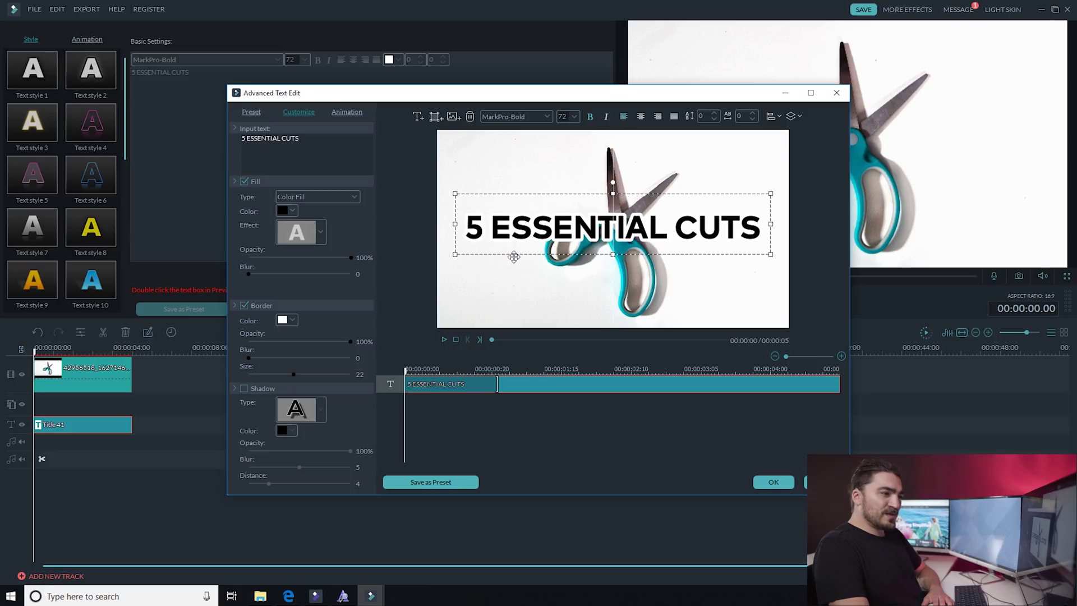
drag(452, 255, 446, 255)
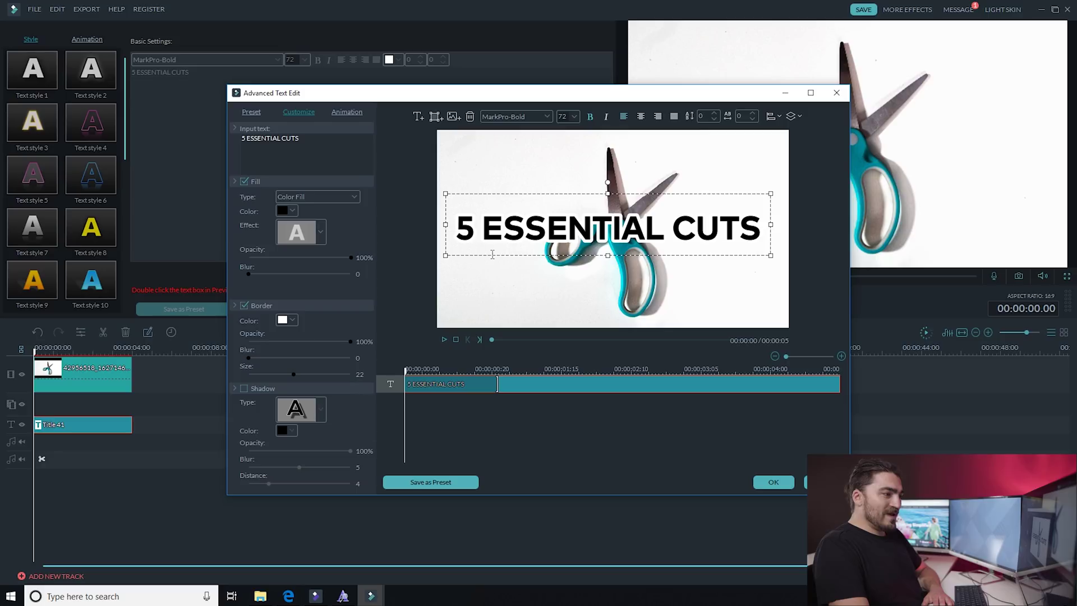
drag(493, 192, 501, 193)
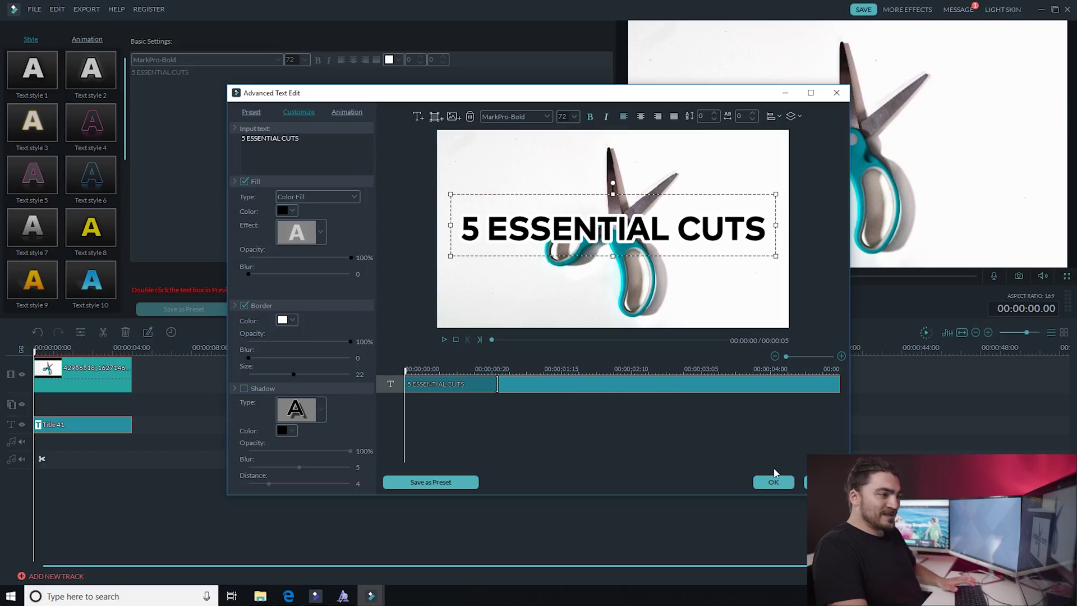
click(773, 484)
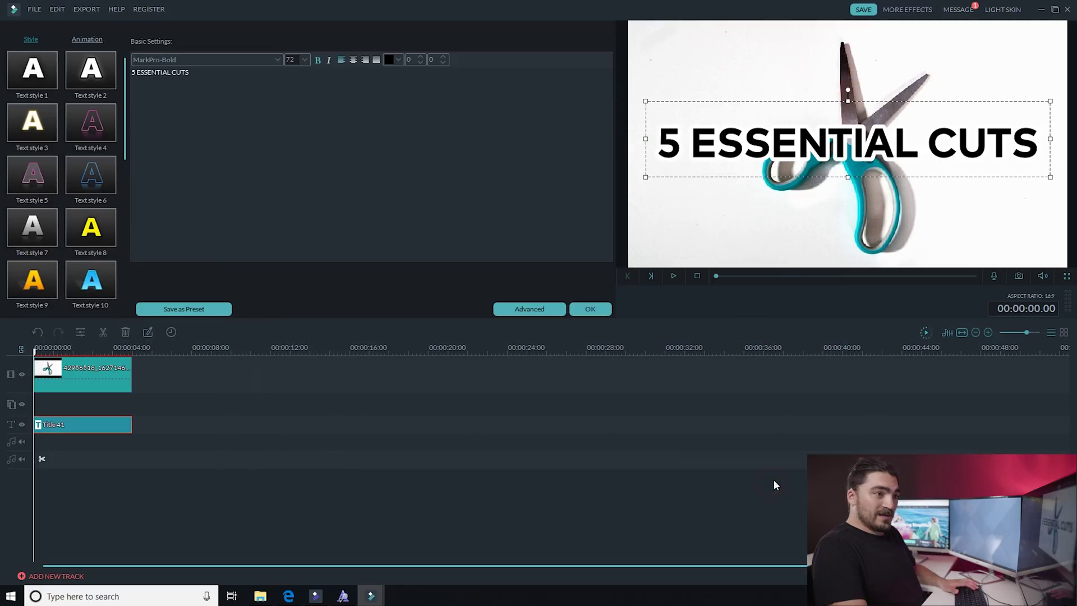
Finish the '5 ESSENTIAL CUTS' title at 00:00:02.05 and snapshot the scissors frame
click(749, 201)
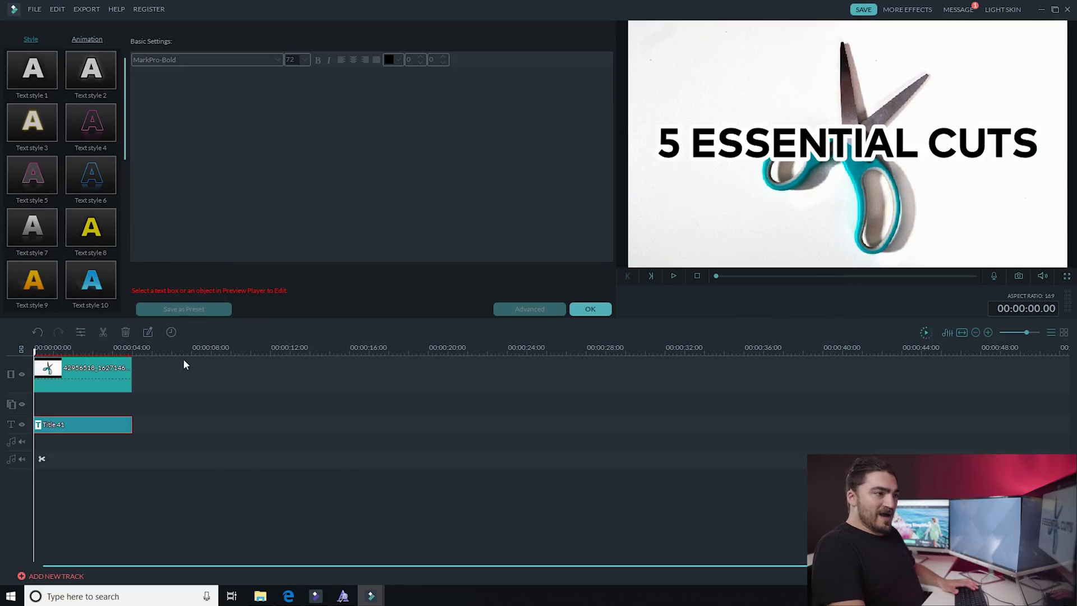
click(77, 352)
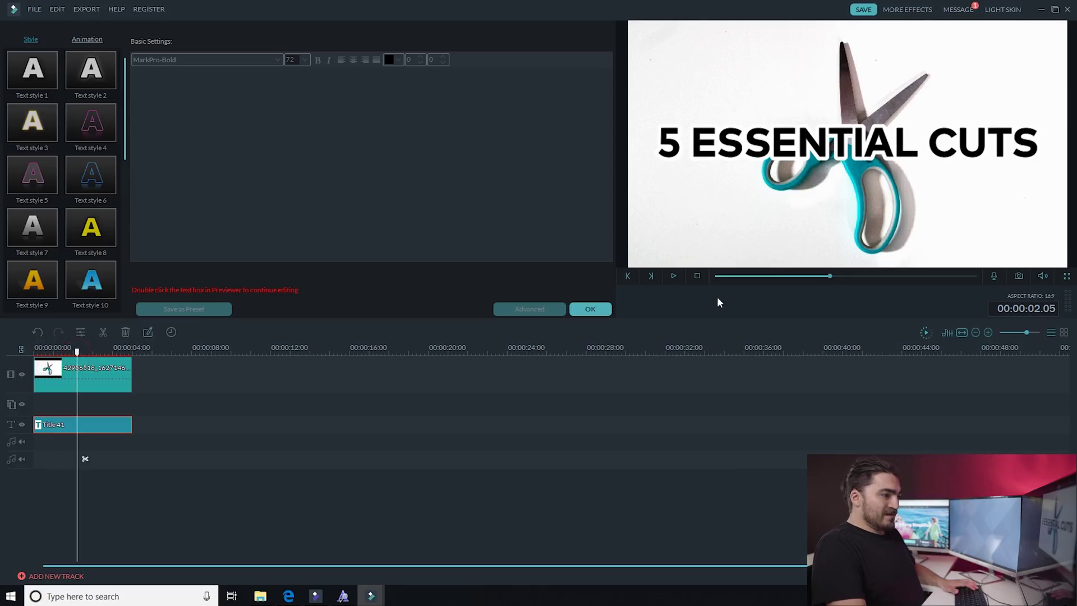
click(605, 310)
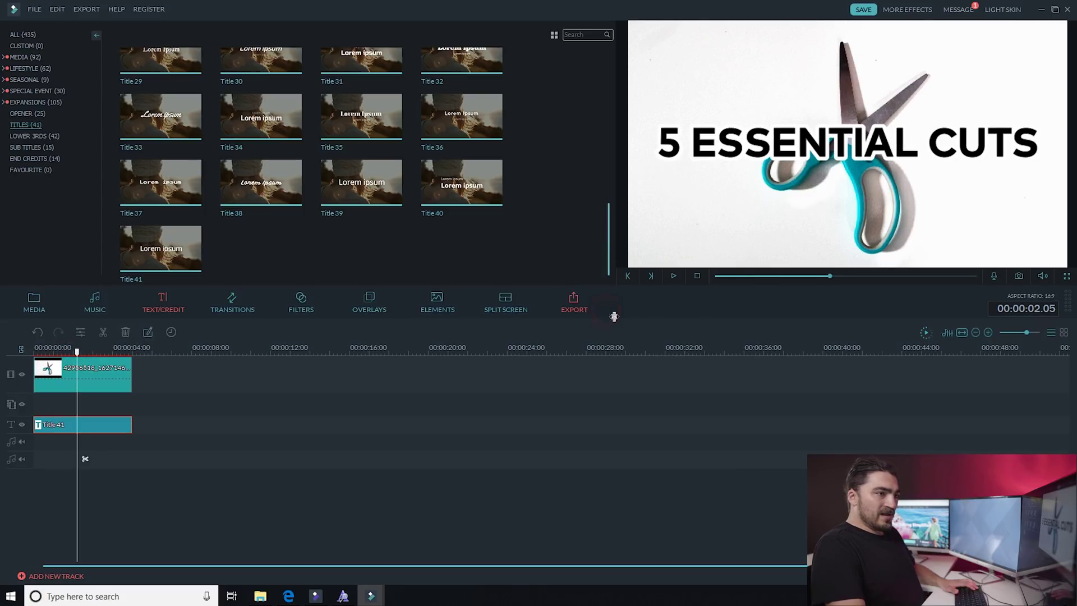
click(1018, 276)
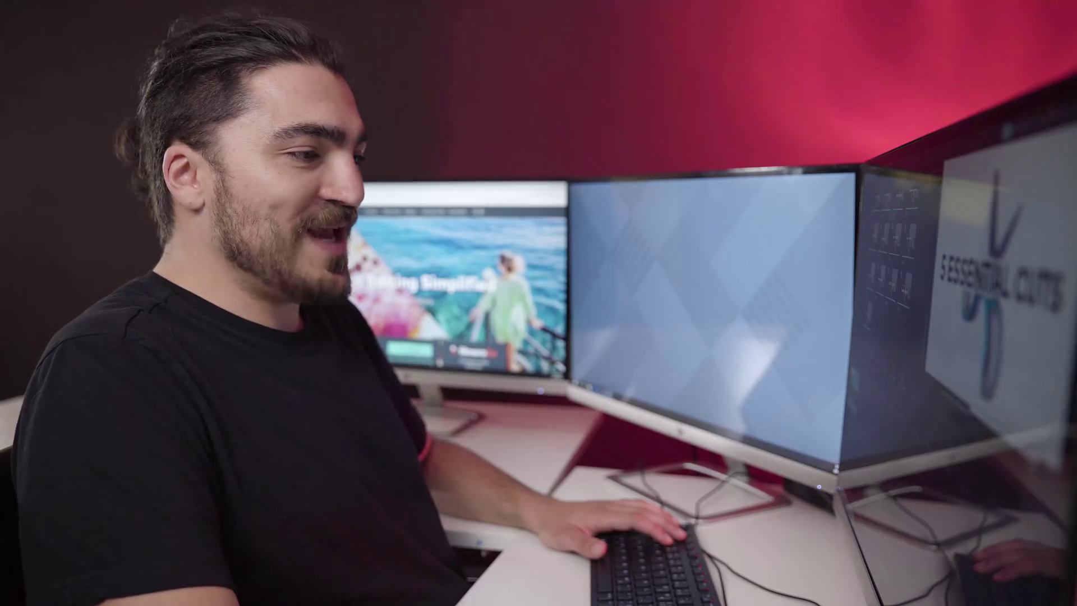